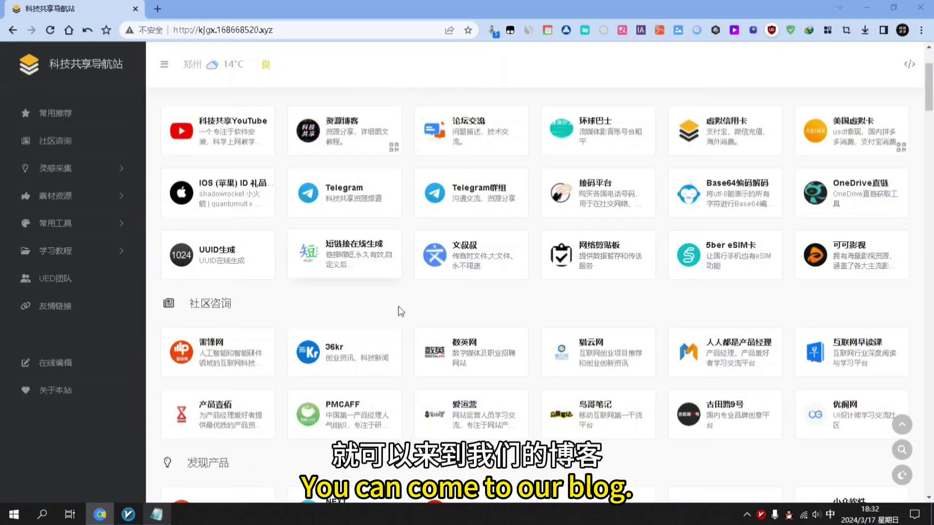
Open the blog's newest free-proxy tutorial and scroll to its 注册Cloudflare heading
left_click(365, 130)
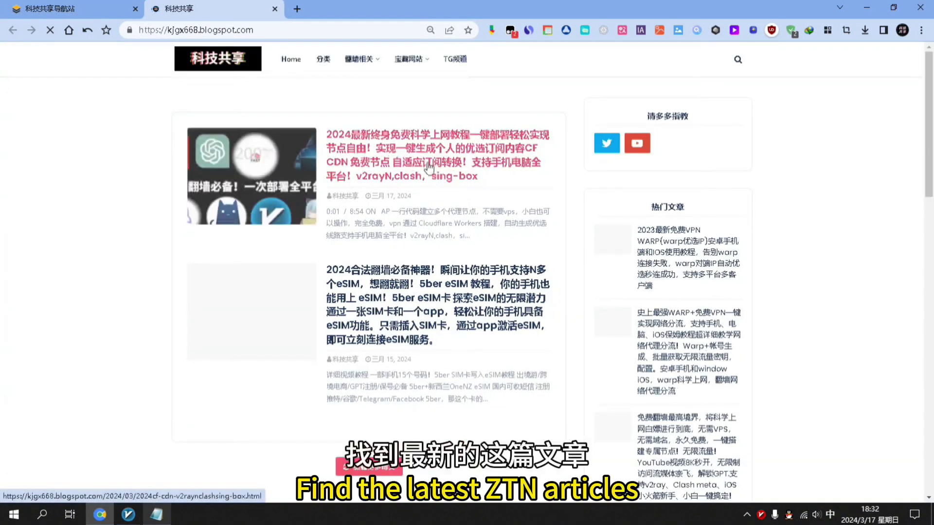
left_click(415, 161)
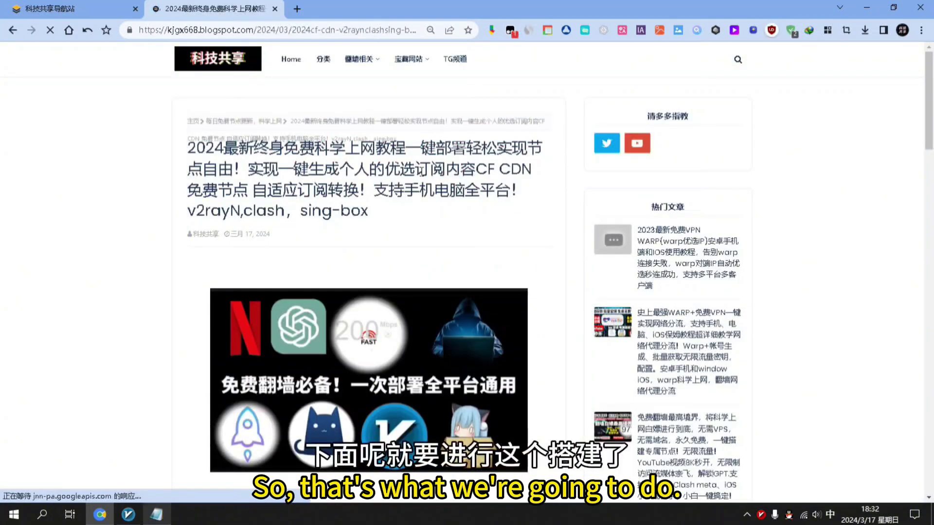
scroll(423, 254, "down", 7)
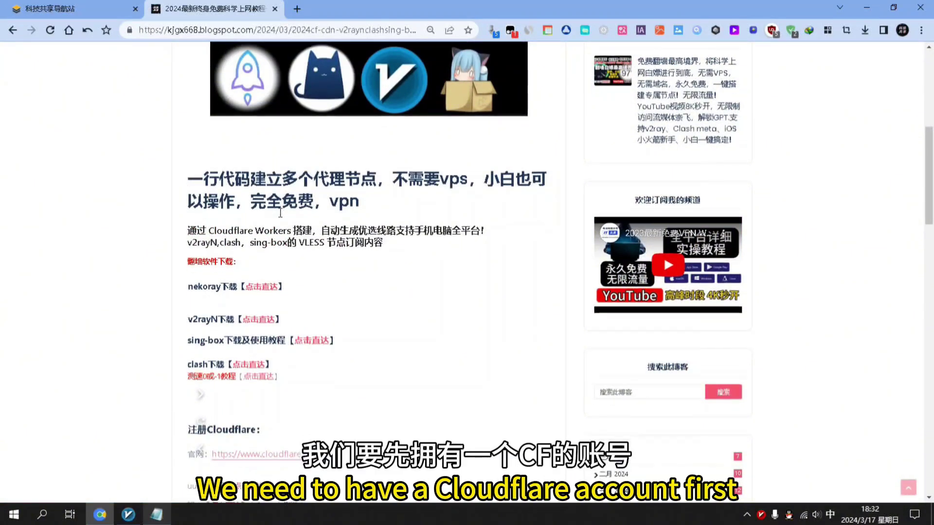
scroll(280, 213, "down", 3)
double_click(240, 262)
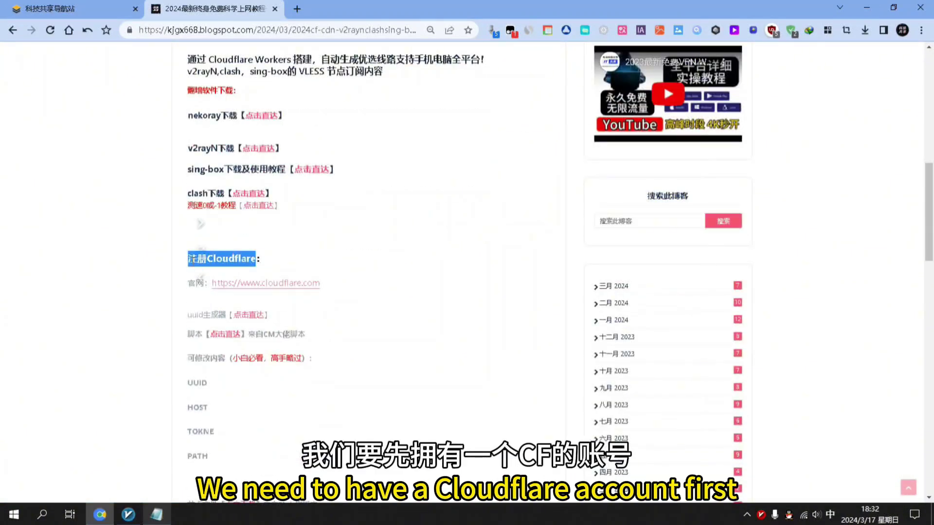
Go to Cloudflare and change the dashboard language from English to 简体中文
left_click(291, 283)
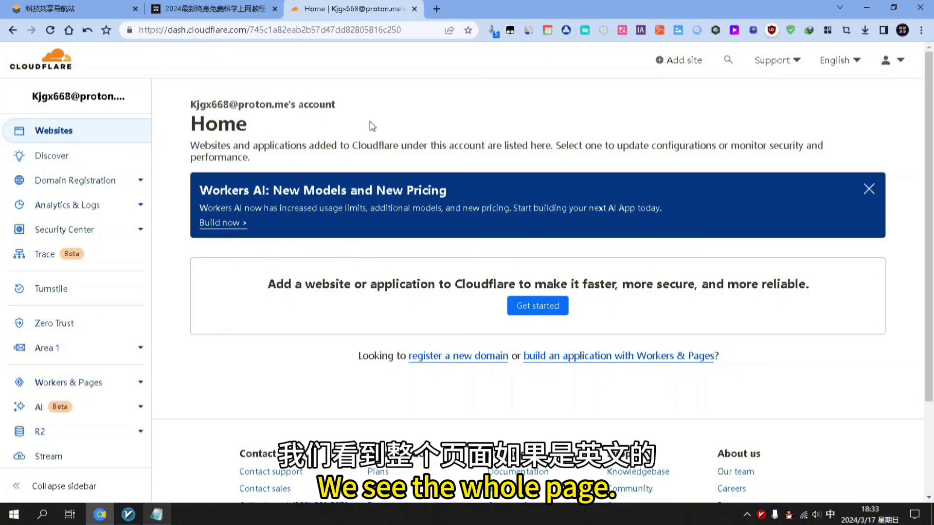
left_click(850, 63)
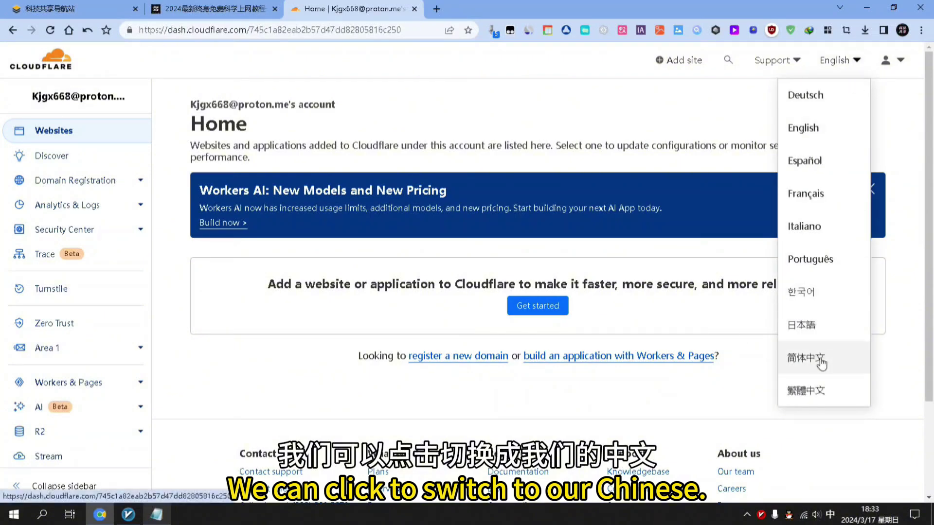
left_click(821, 360)
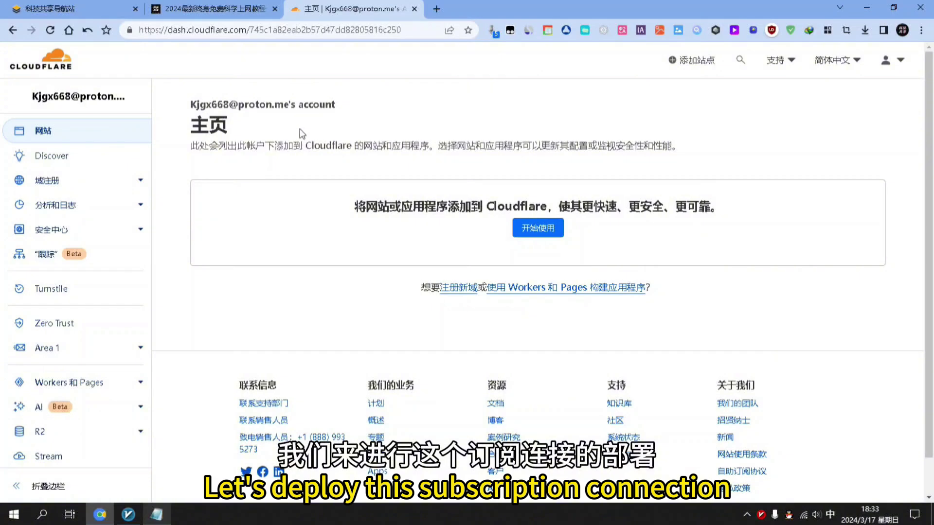
Create and deploy a new Hello World worker from Workers 和 Pages
left_click(94, 387)
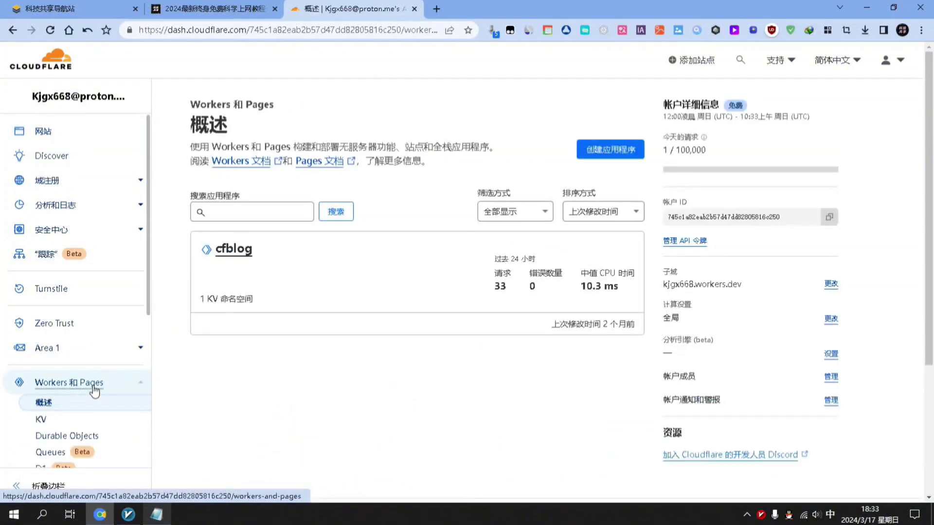
left_click(598, 154)
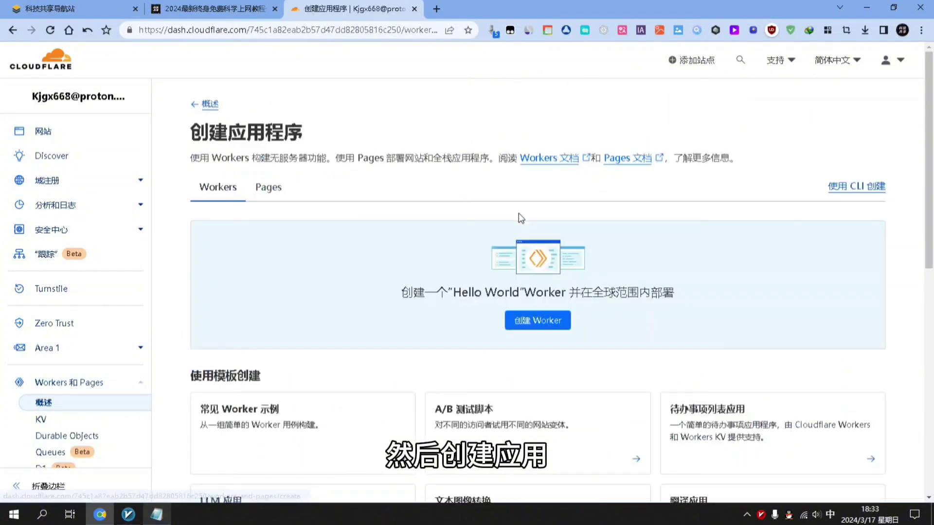
left_click(524, 330)
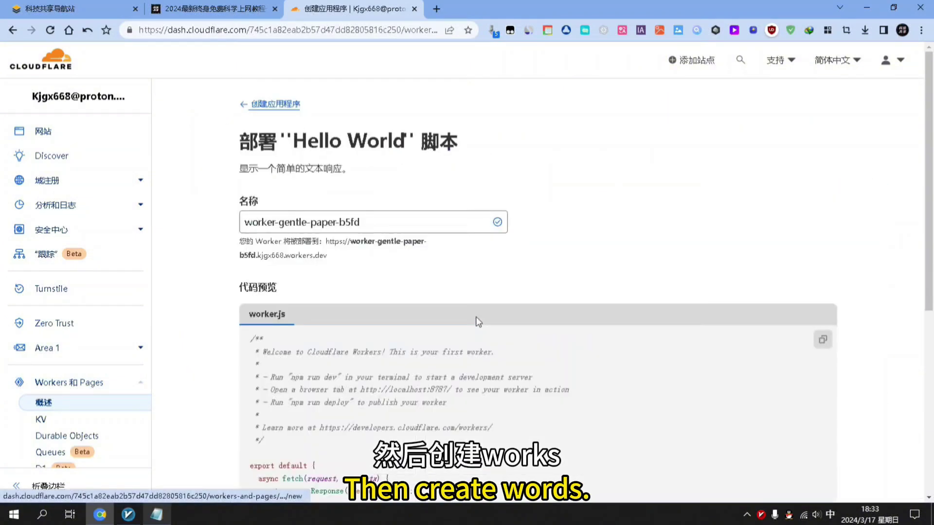
left_click_drag(361, 221, 152, 229)
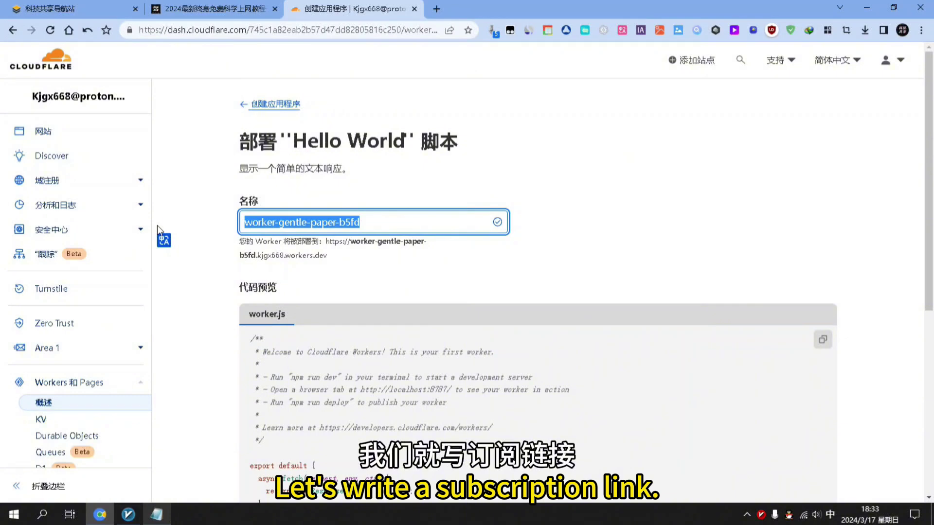
scroll(767, 400, "down", 5)
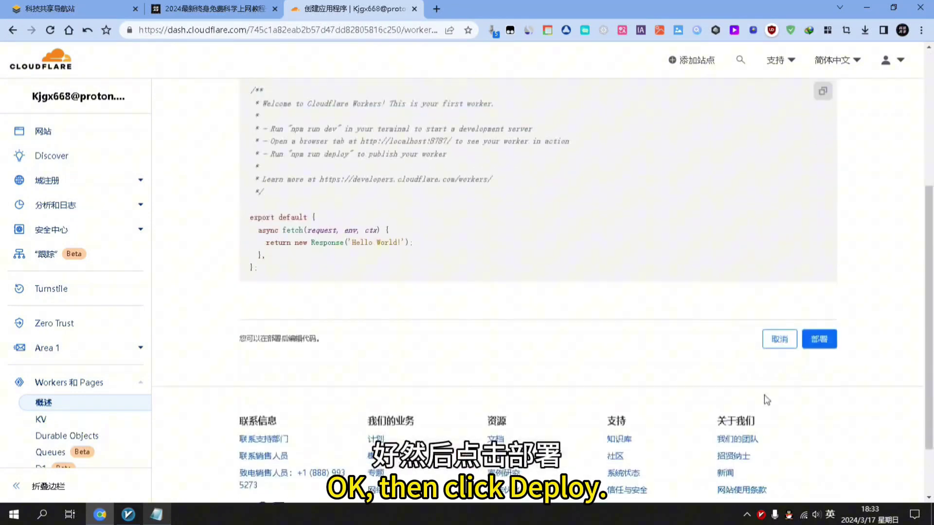
left_click(820, 342)
Open the deployed worker's code editor and delete all its existing code
left_click(314, 241)
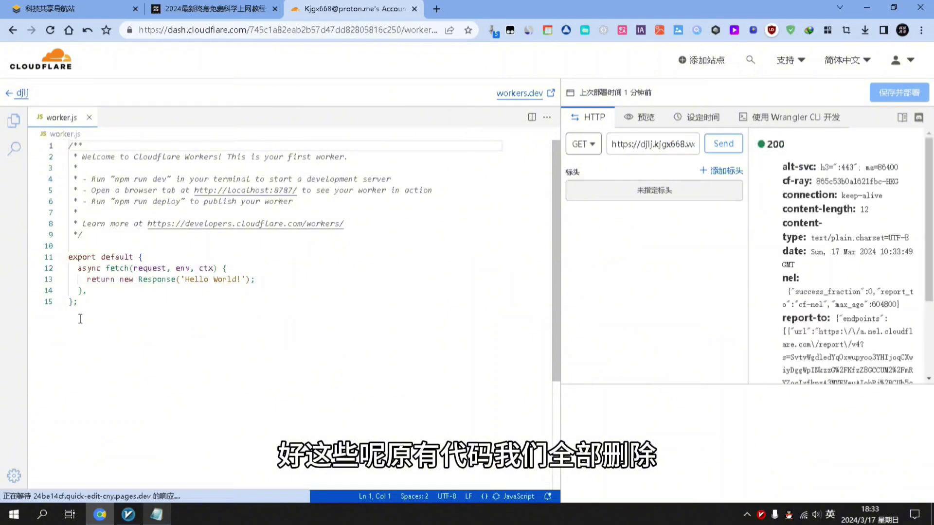
left_click_drag(81, 304, 58, 146)
key("BackSpace")
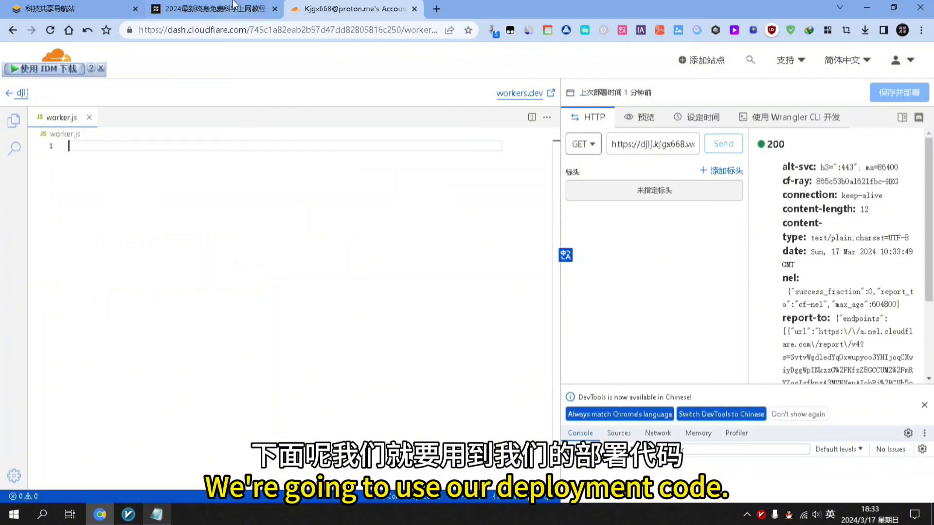
Copy the entire subscription script from the link in the blog article
left_click(214, 9)
scroll(321, 243, "down", 2)
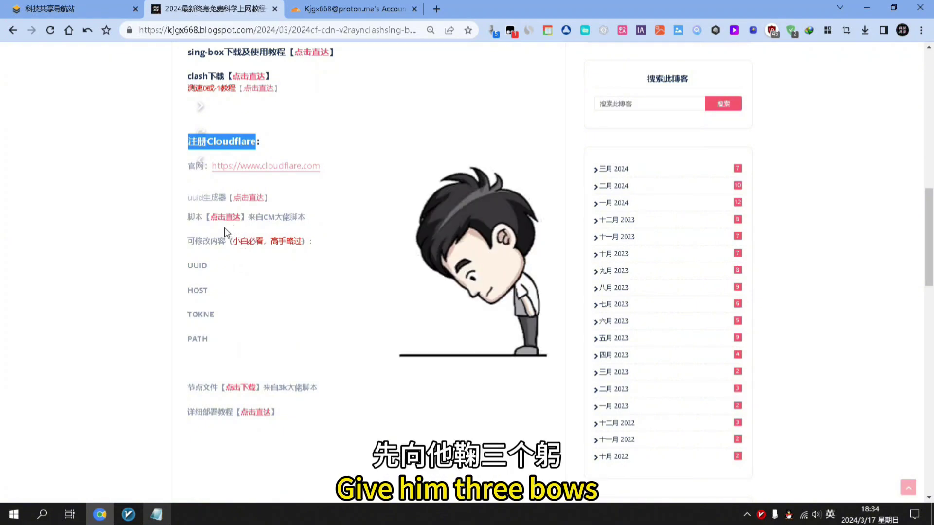
left_click(224, 218)
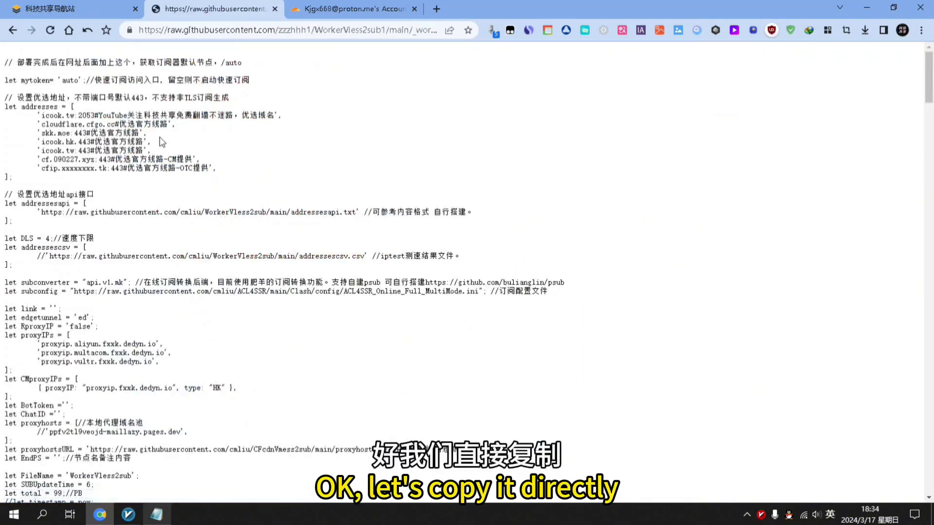
key("ctrl+a")
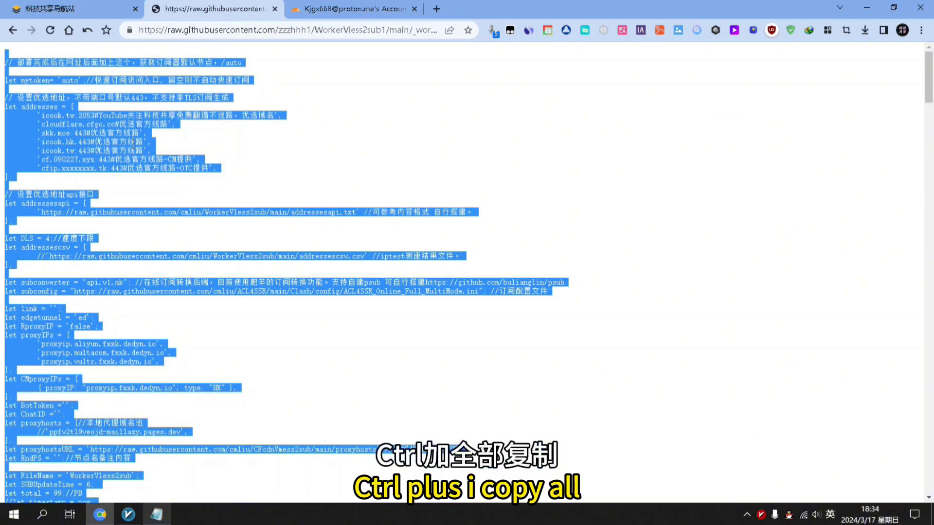
right_click(133, 142)
left_click(146, 147)
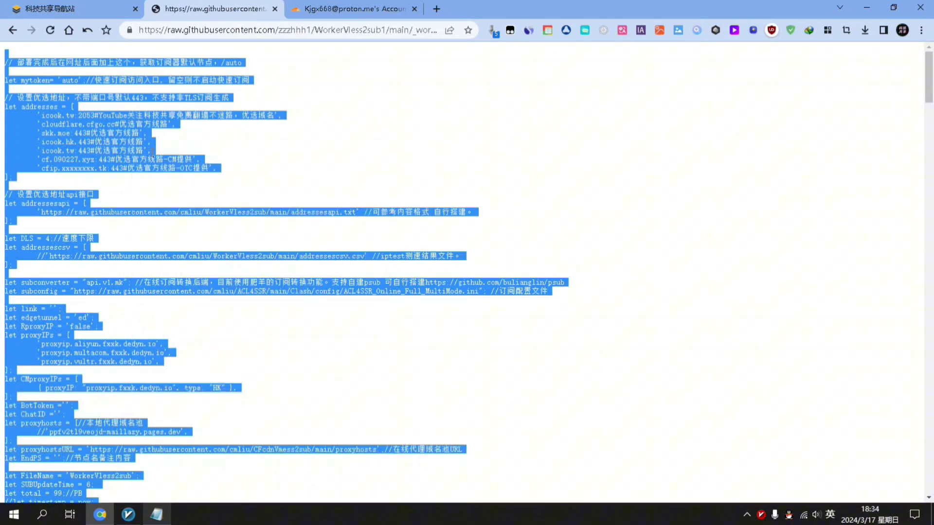
left_click(354, 9)
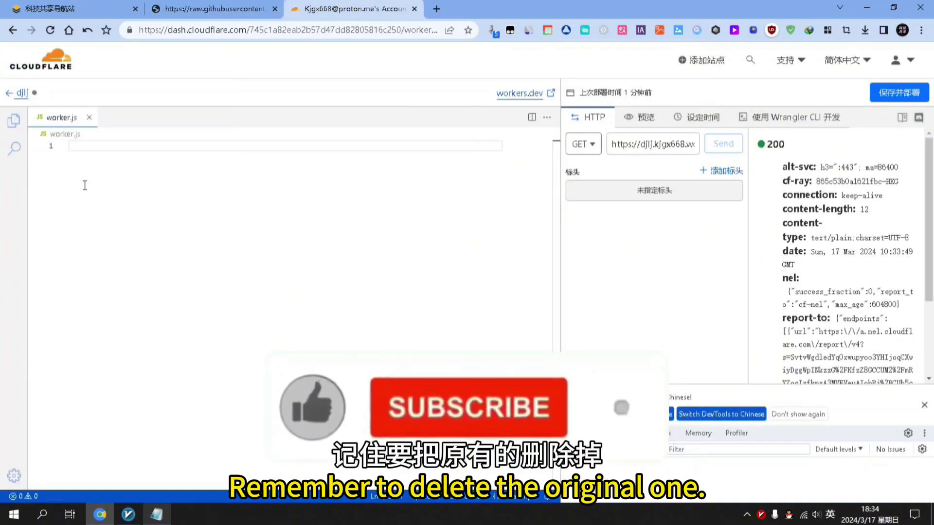
Paste the subscription script into worker.js and confirm 保存并部署
key("ctrl+v")
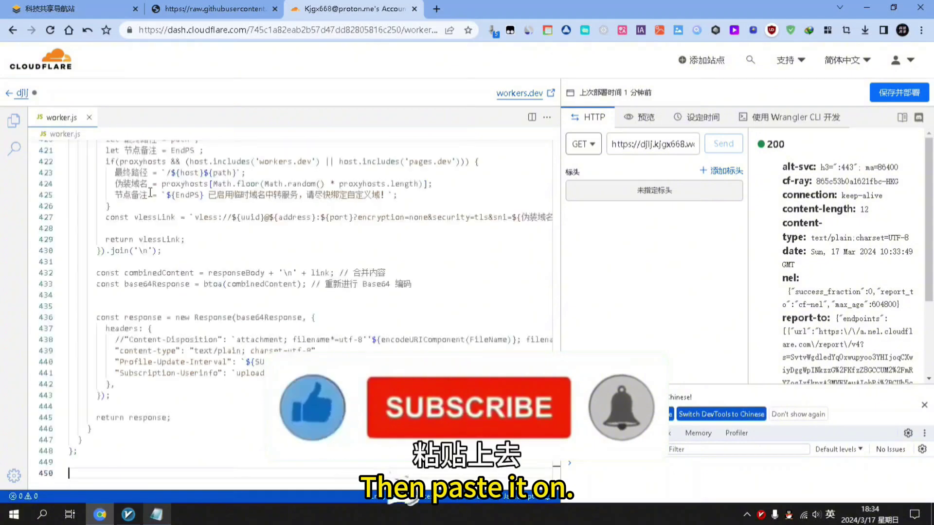
scroll(218, 283, "up", 5)
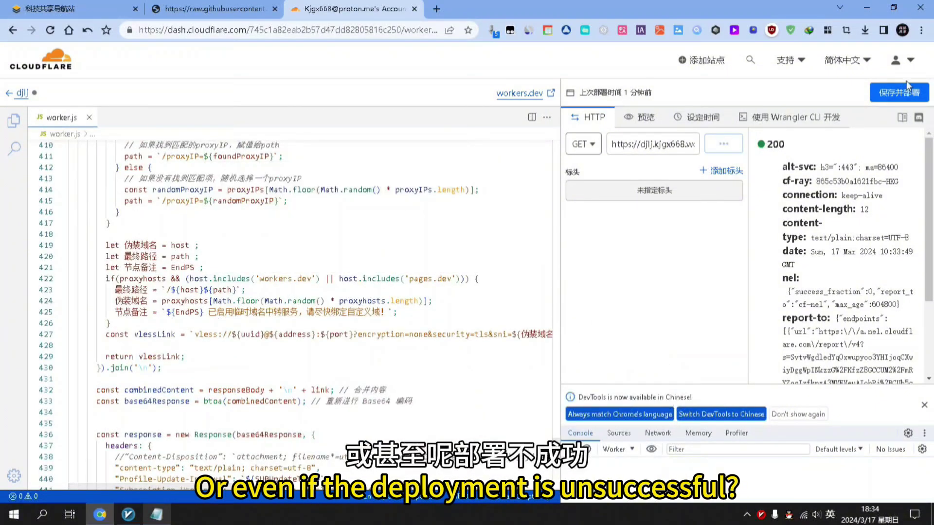
left_click(885, 95)
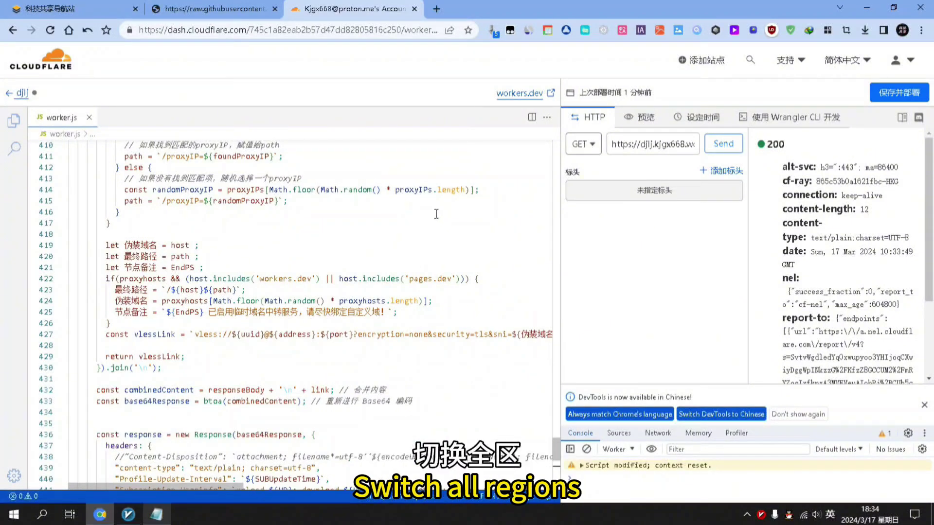
scroll(443, 214, "up", 5)
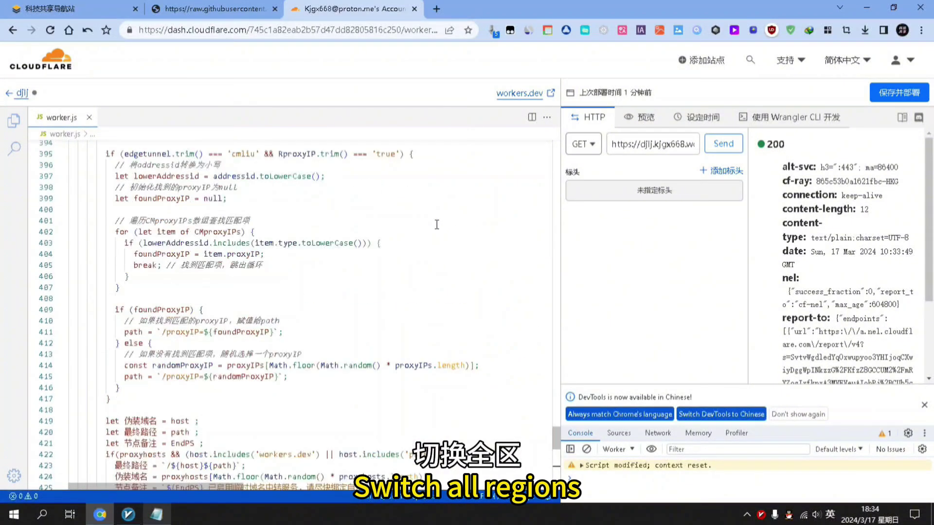
left_click(897, 95)
left_click(555, 322)
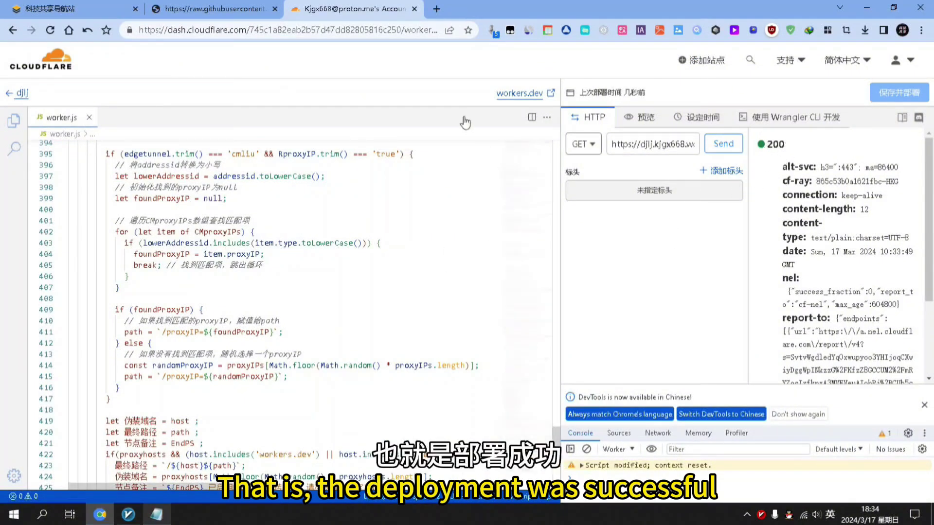
Open the worker's live workers.dev page and locate the token value 'auto' in the code
left_click(533, 98)
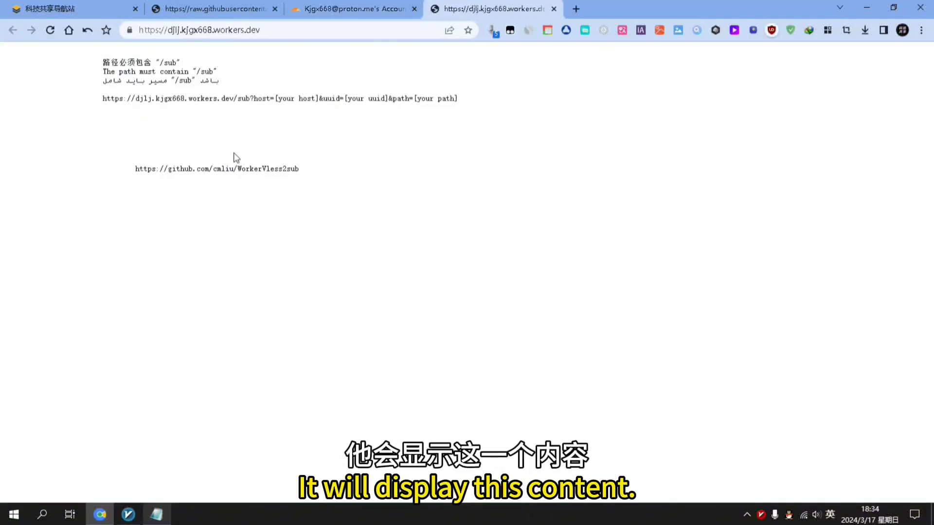
left_click(360, 8)
scroll(364, 229, "up", 10)
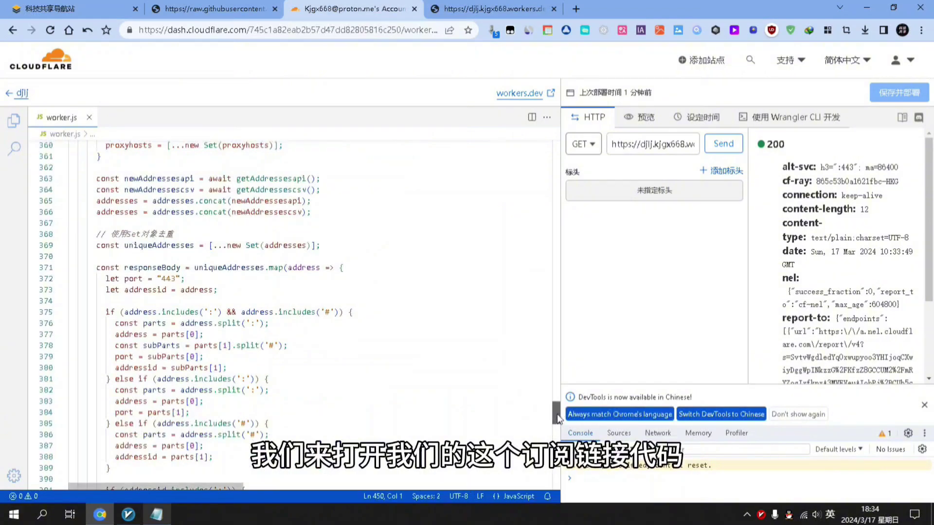
left_click_drag(555, 413, 554, 151)
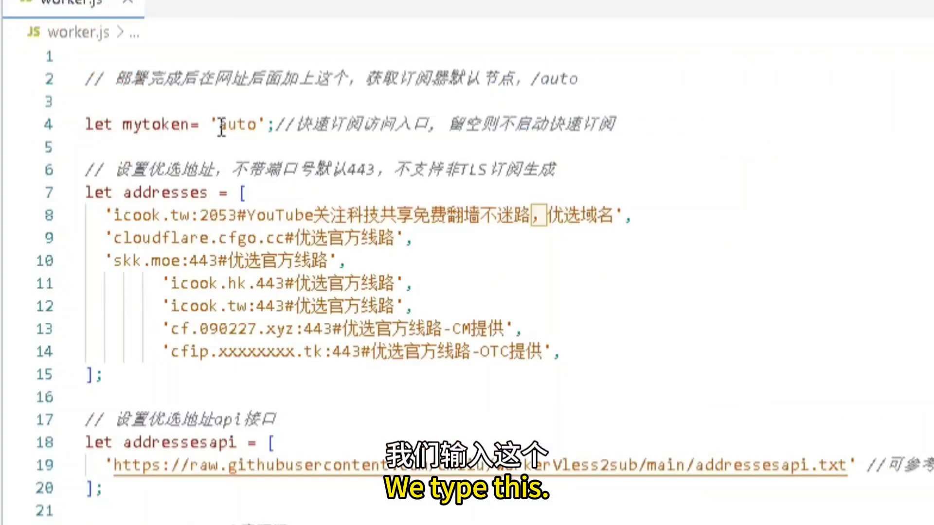
double_click(239, 124)
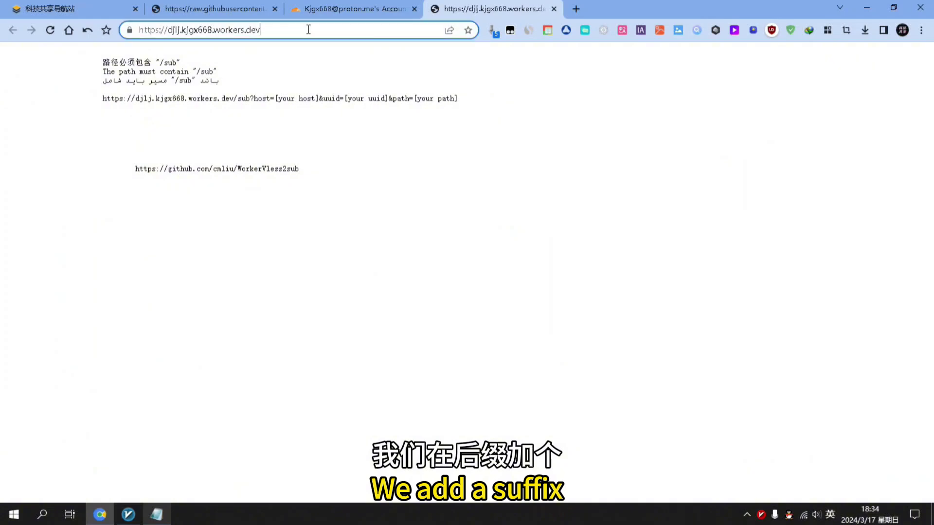
Load the workers.dev address with /auto appended and copy that URL
left_click(308, 30)
left_click(309, 30)
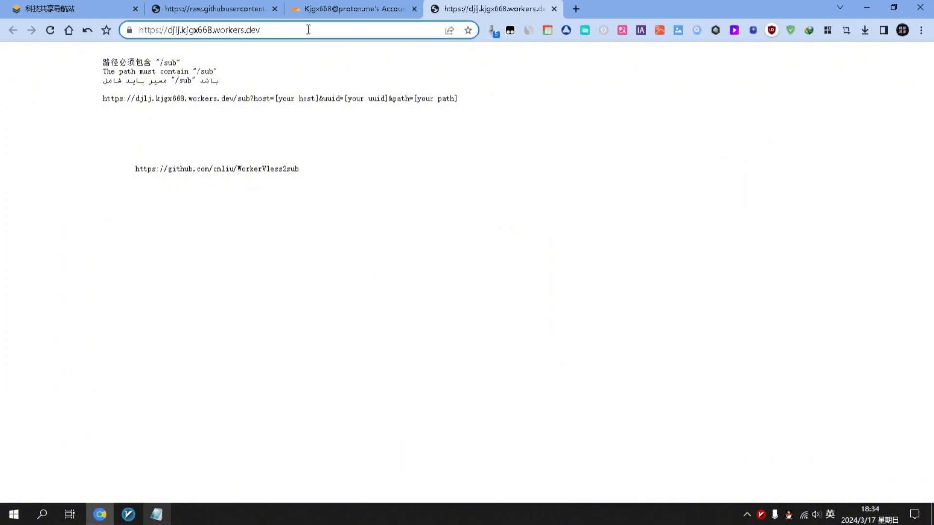
type("/auto")
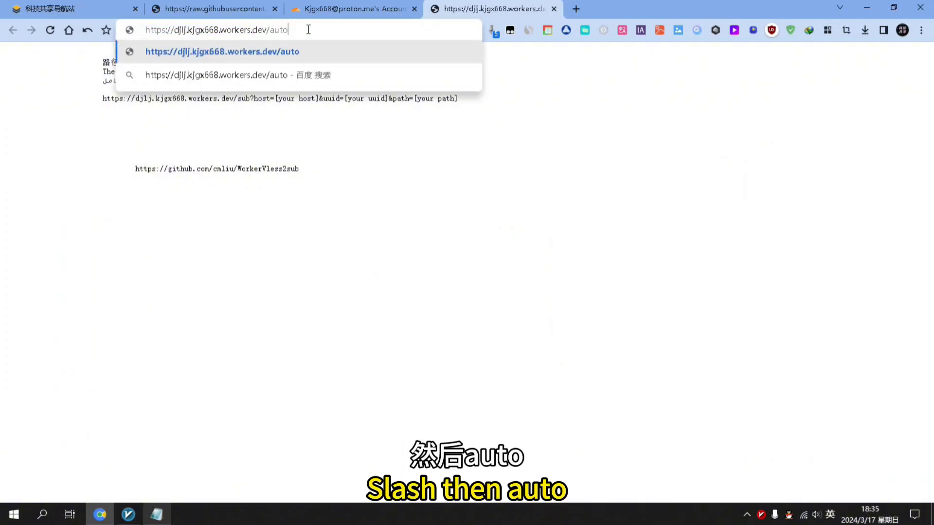
key("Return")
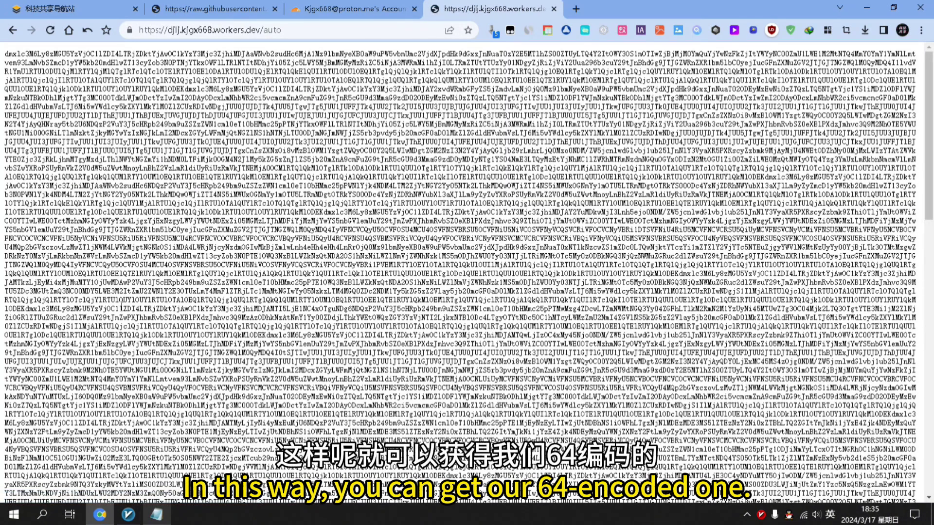
key("ctrl+a")
left_click(303, 33)
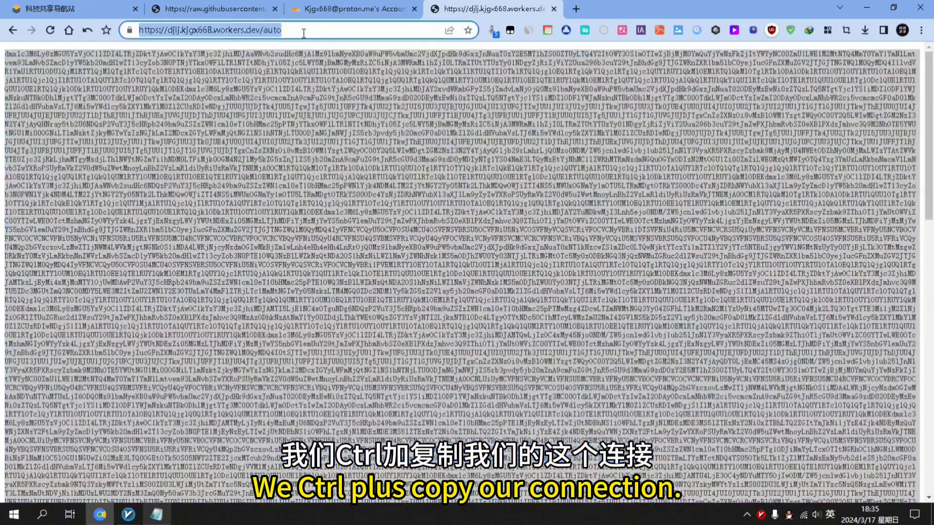
right_click(303, 33)
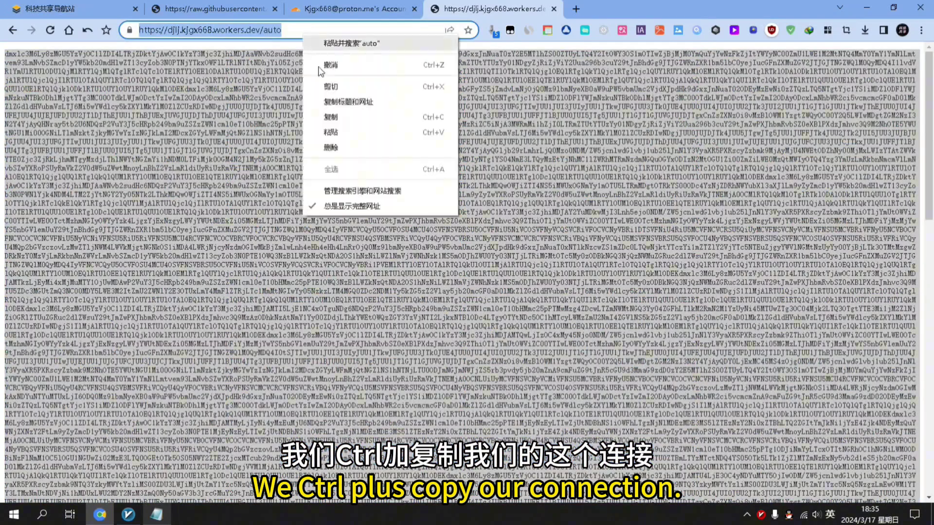
left_click(343, 119)
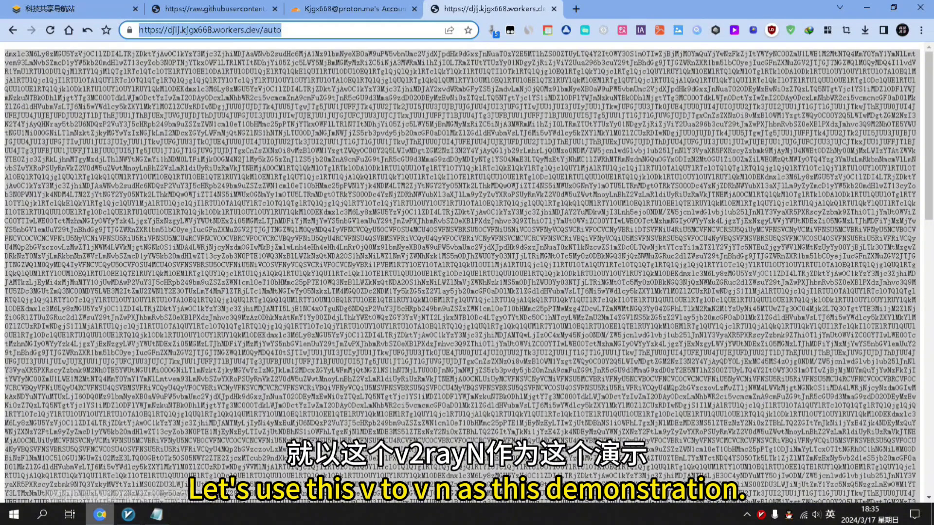
Add a v2rayN subscription group 'djlj' using the copied /auto URL
left_click(128, 515)
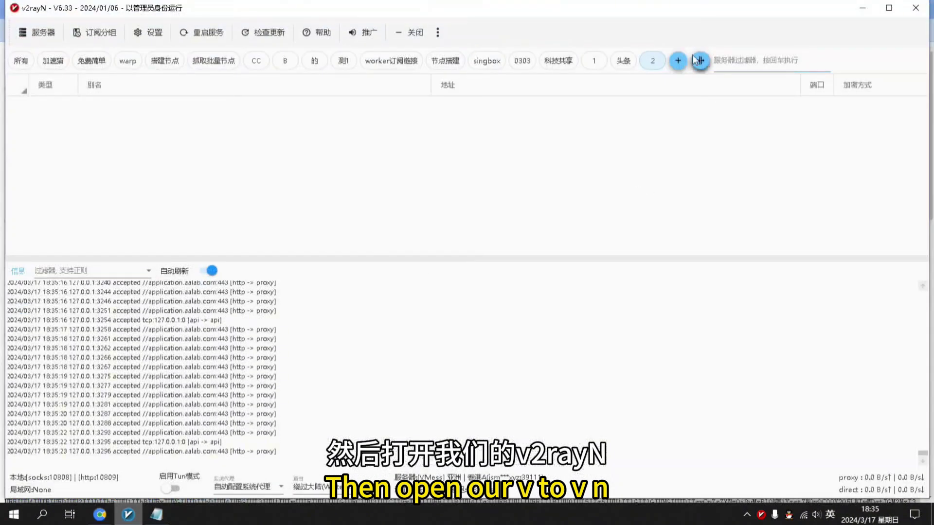
left_click(678, 61)
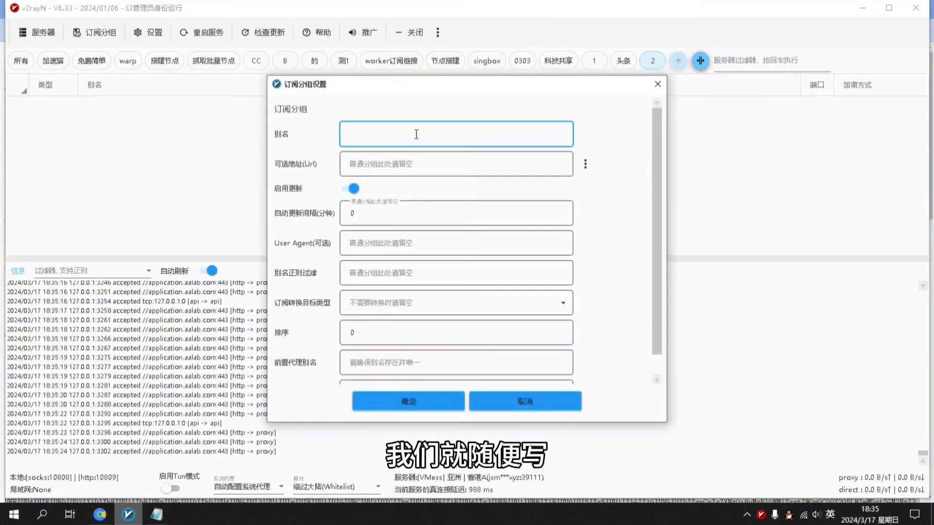
type("dj")
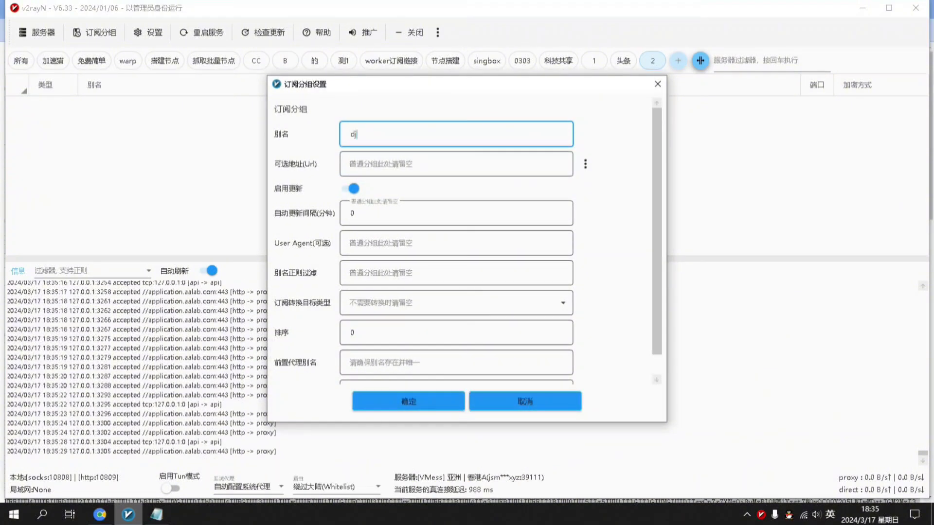
type("lj")
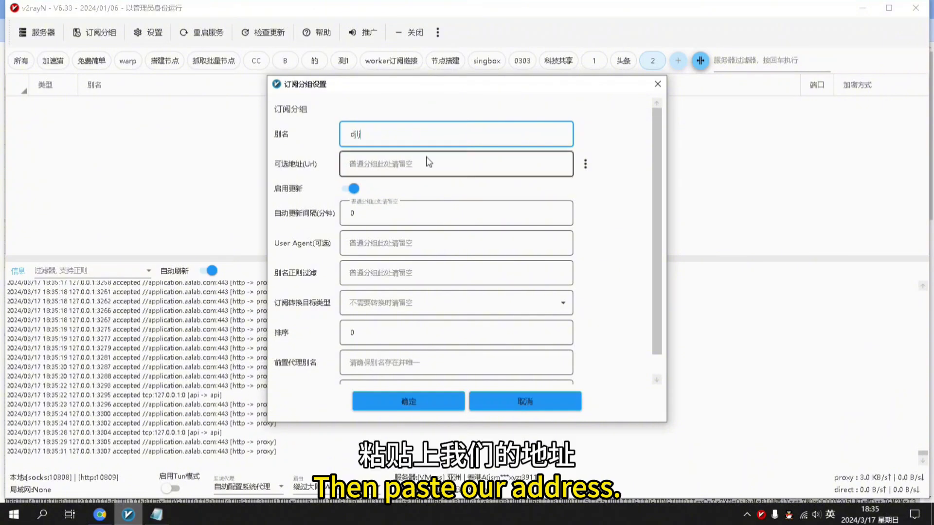
left_click(419, 164)
key("ctrl+v")
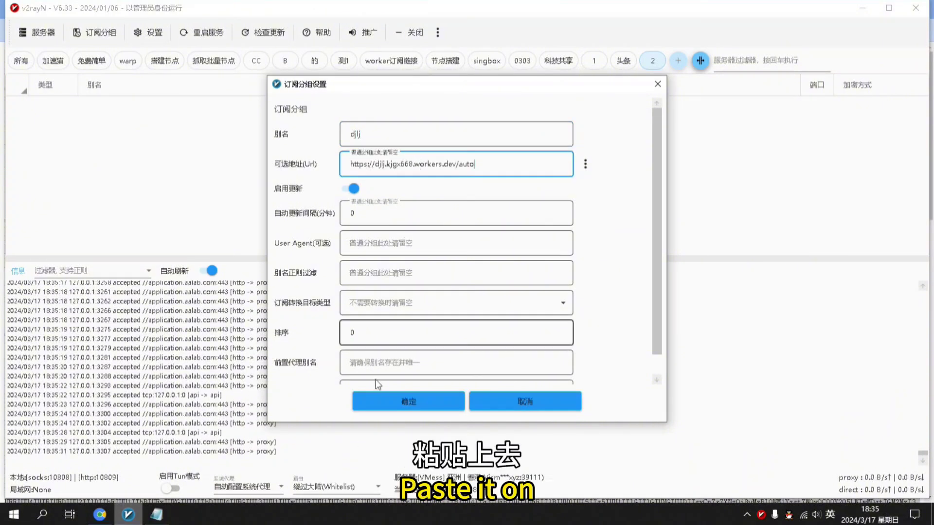
left_click(409, 402)
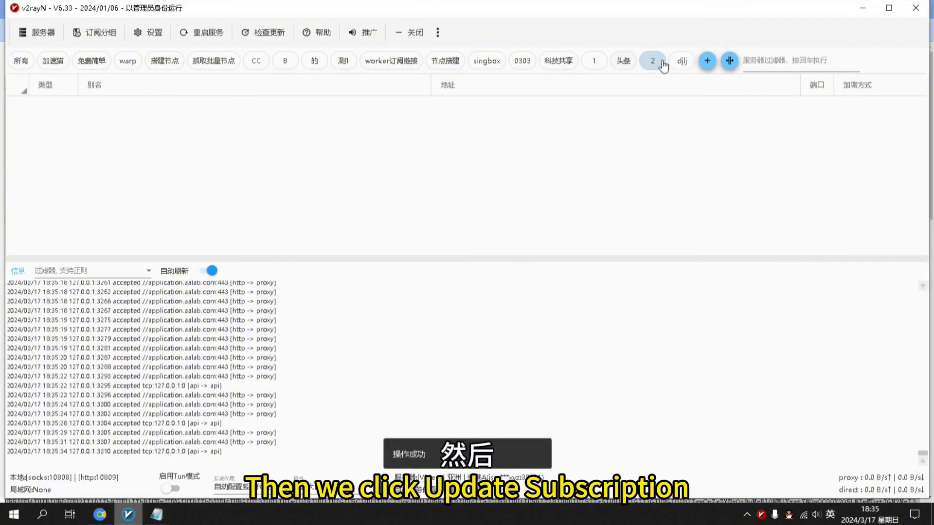
left_click(680, 62)
Update the djlj subscription through the proxy to import its VLESS nodes
left_click(101, 40)
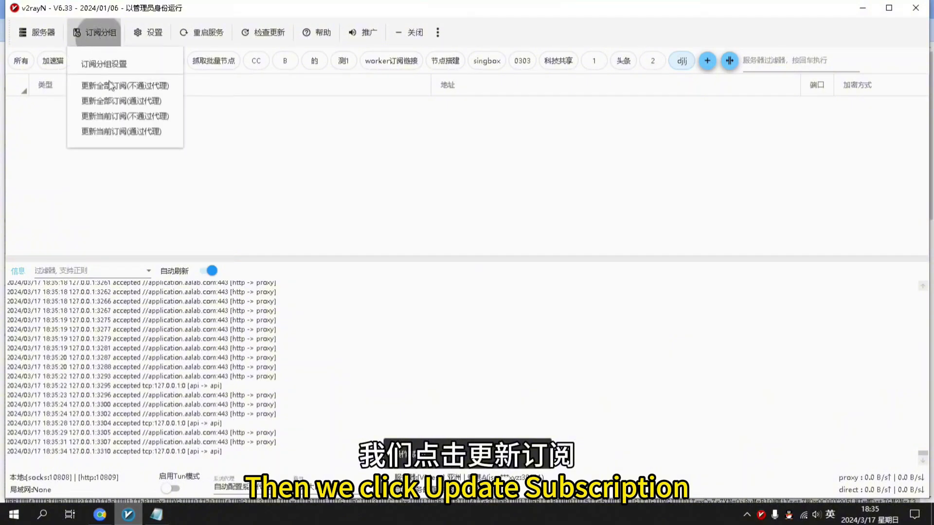
left_click(125, 130)
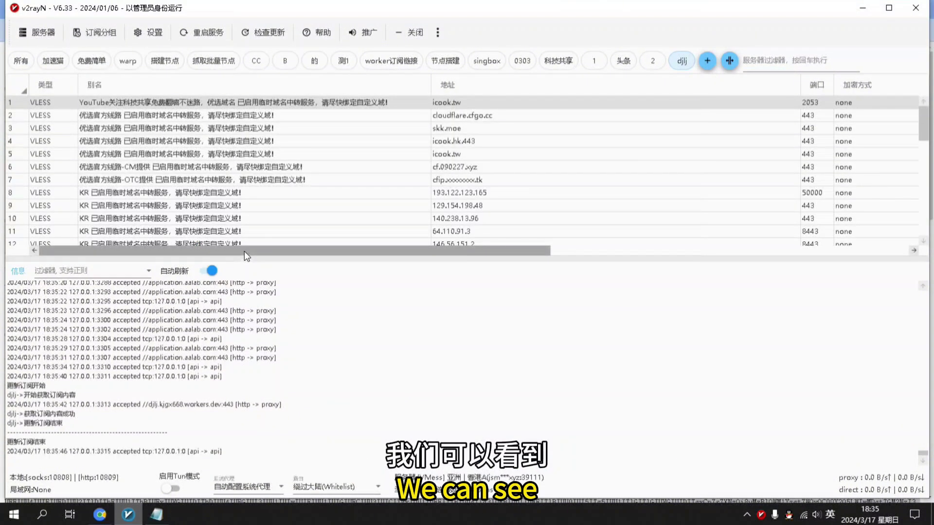
mouse_move(244, 251)
left_mouse_down()
mouse_move(433, 251)
mouse_move(244, 251)
left_mouse_up()
scroll(284, 165, "down", 10)
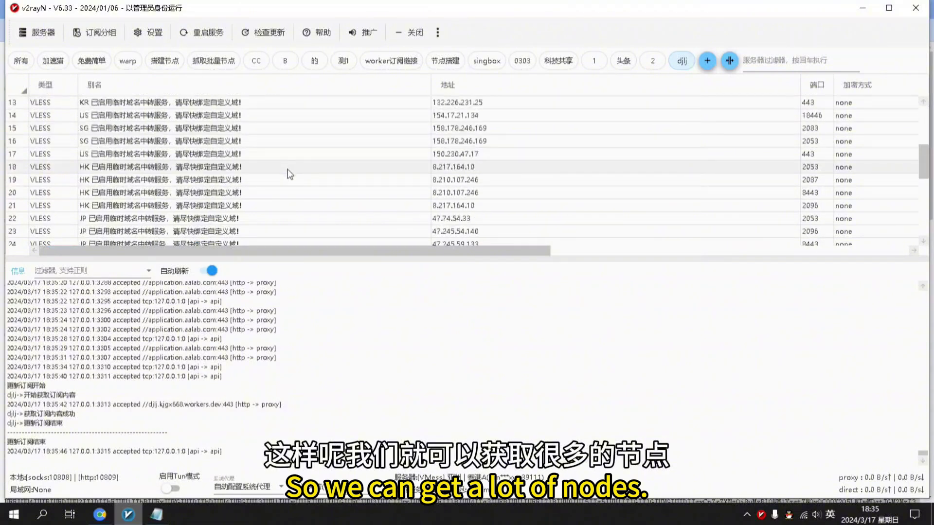
left_click_drag(336, 250, 583, 253)
scroll(521, 240, "up", 9)
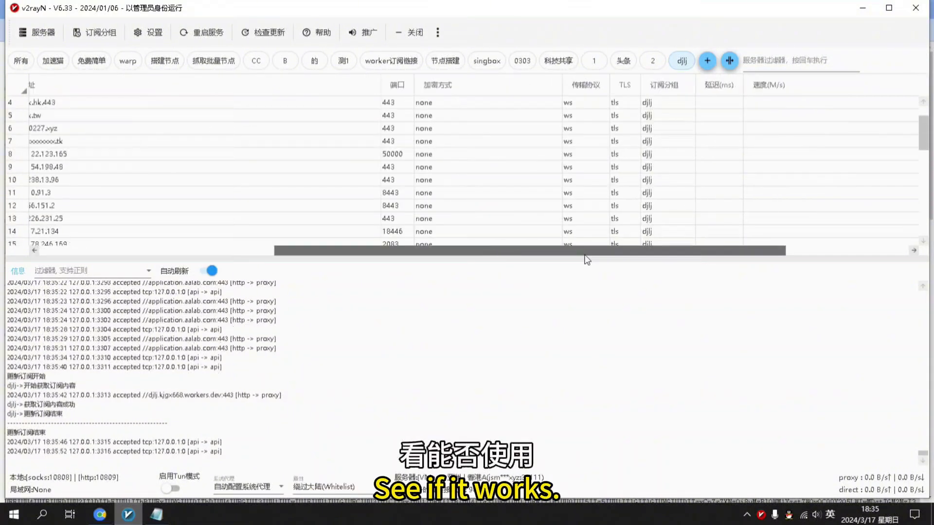
Test real connection delay on all servers; every result shows -1
key("ctrl+a")
right_click(437, 167)
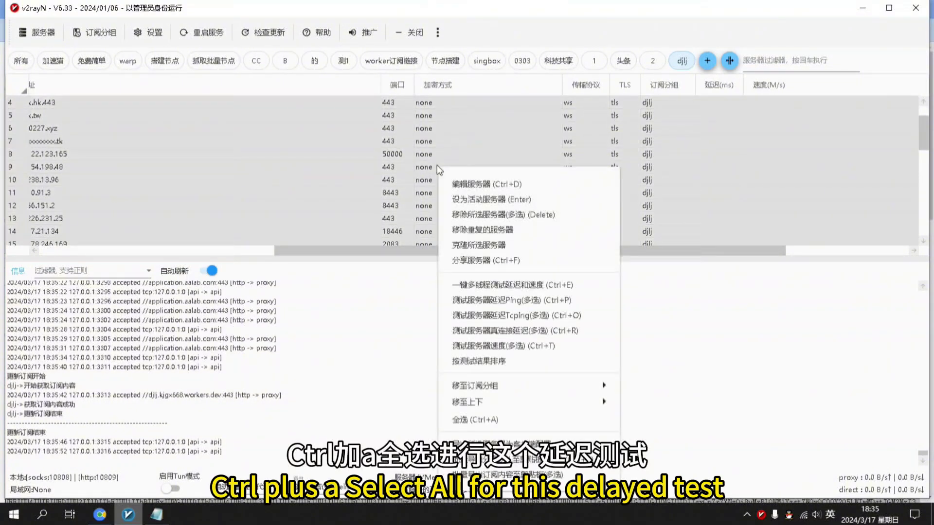
left_click(491, 330)
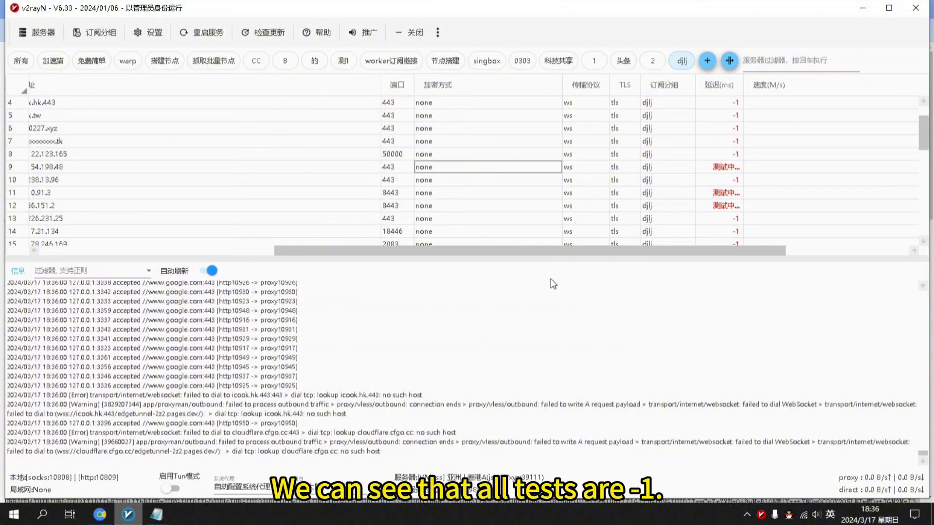
scroll(688, 184, "down", 8)
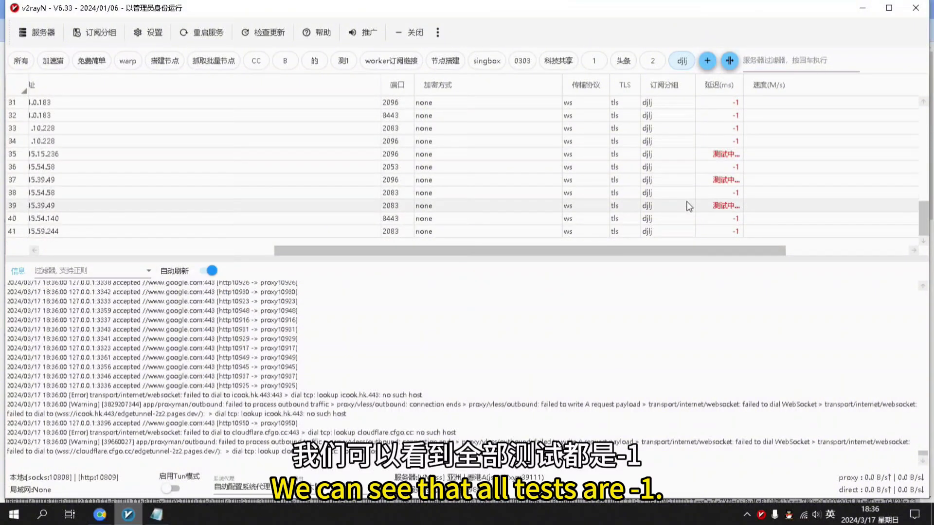
scroll(647, 218, "up", 9)
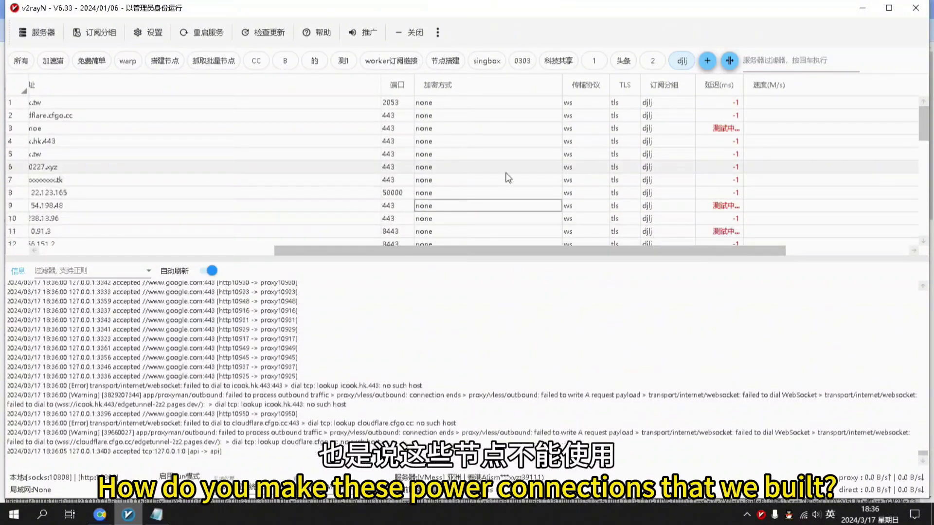
left_click_drag(419, 258, 177, 256)
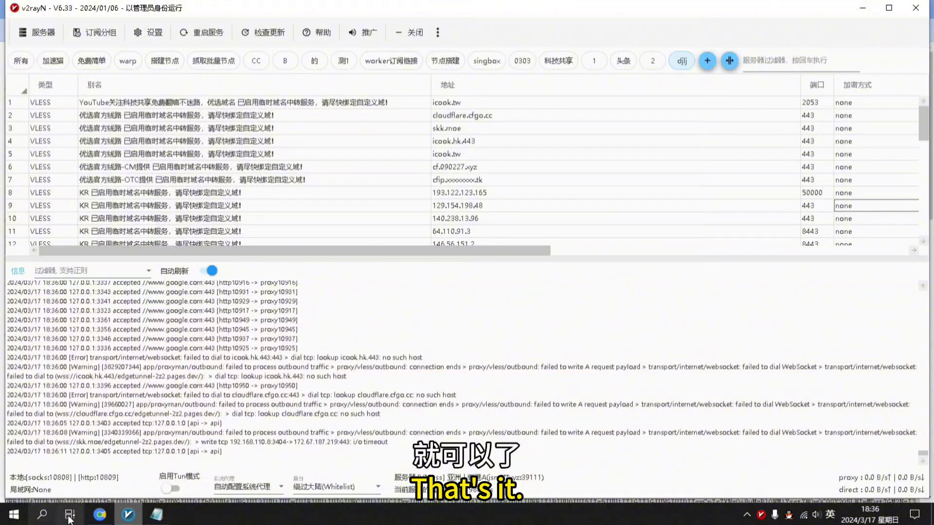
Go from the worker editor to creating a Pages application via 上传资产
left_click(99, 515)
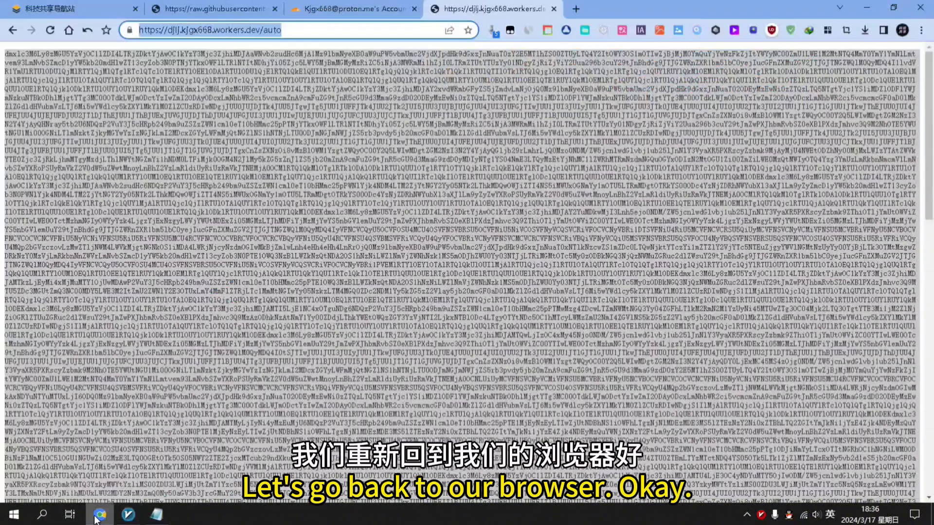
left_click(325, 8)
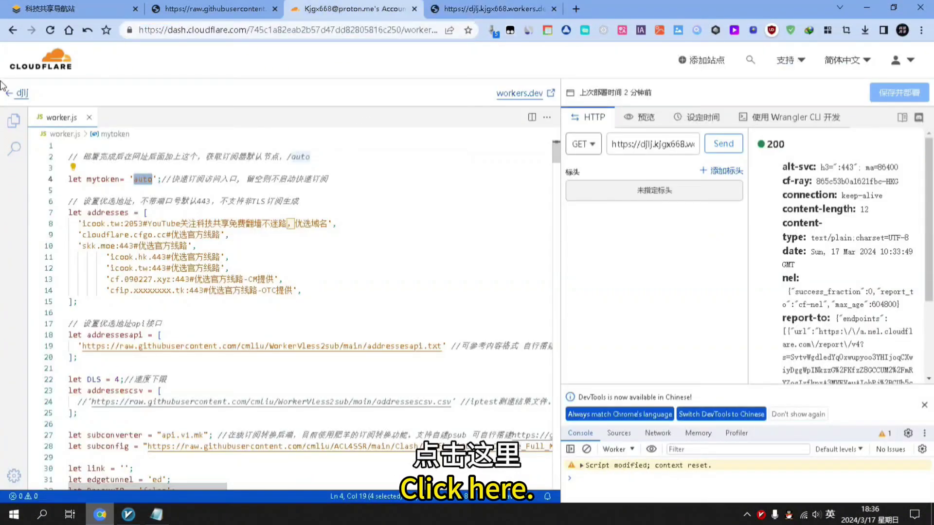
left_click(21, 95)
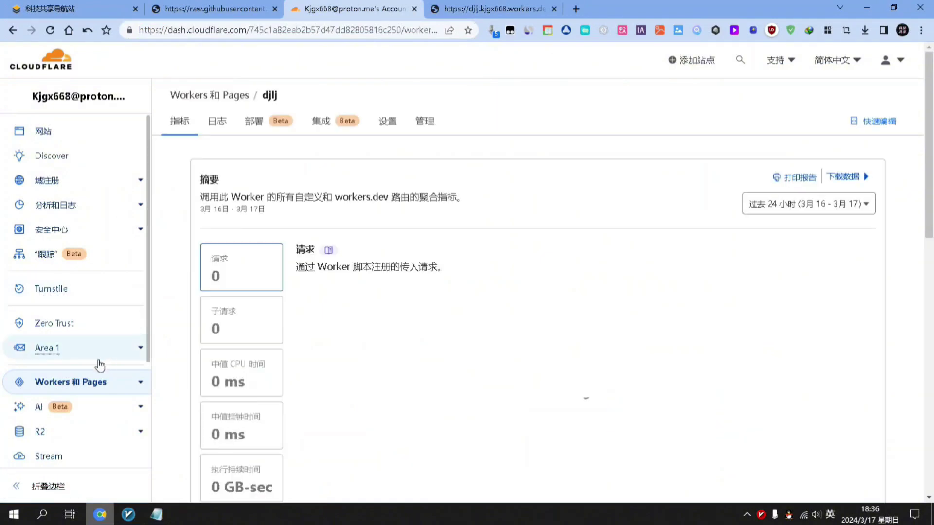
left_click(76, 386)
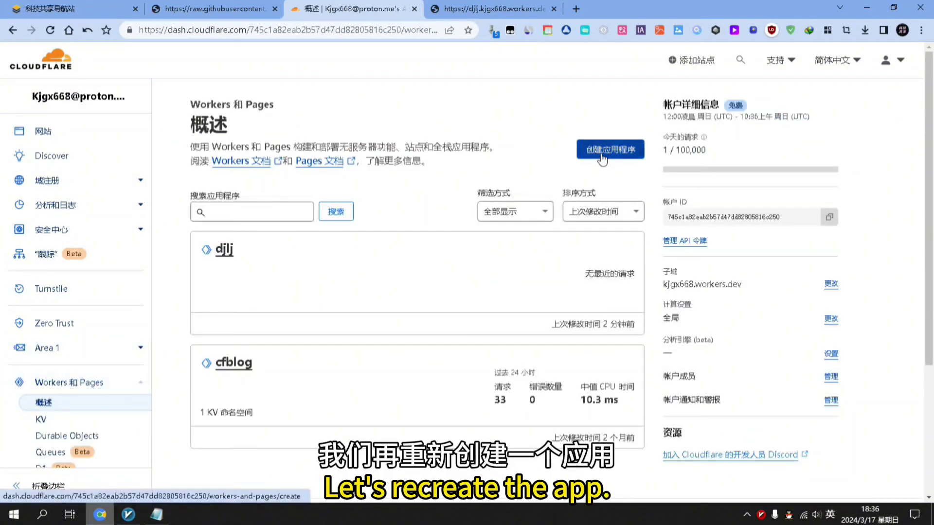
left_click(603, 152)
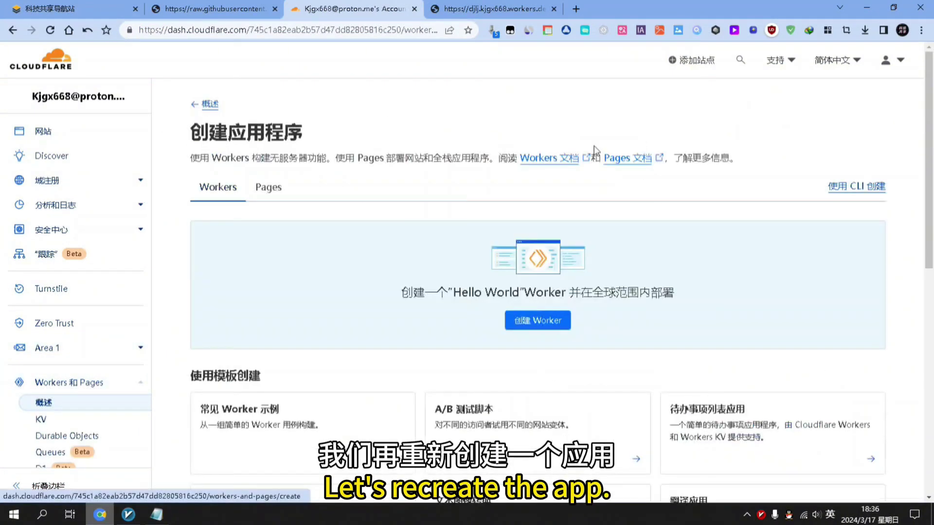
left_click(269, 189)
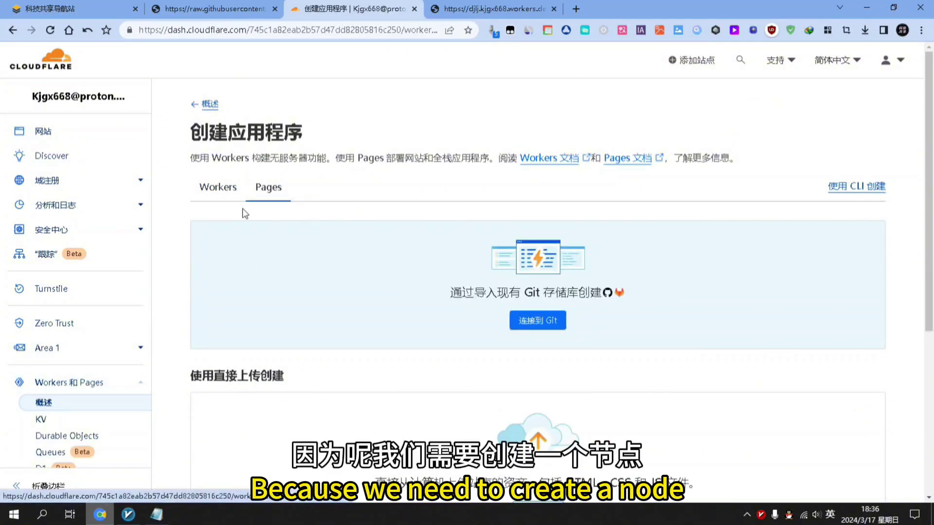
scroll(301, 221, "down", 5)
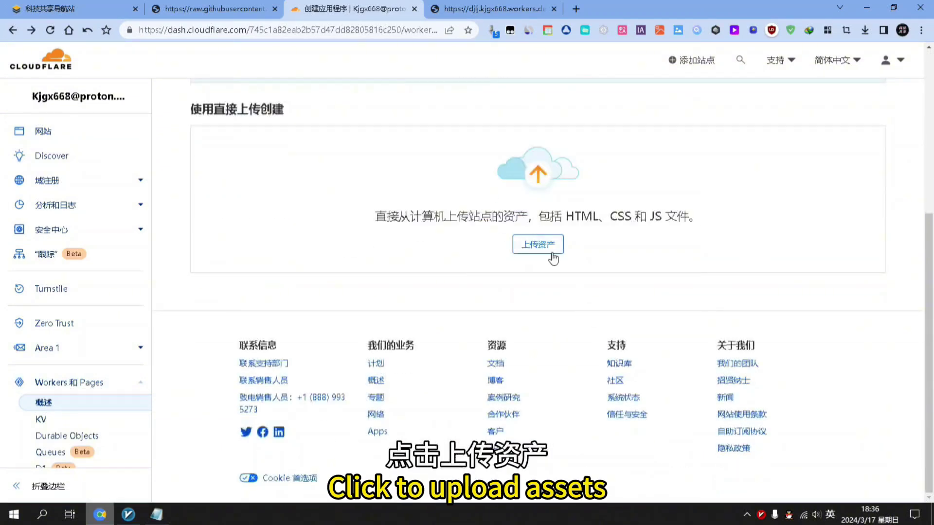
left_click(538, 245)
Create the Pages project 'dj' (dj-9pl.pages.dev) and reveal the zip/folder upload choices
scroll(559, 284, "down", 2)
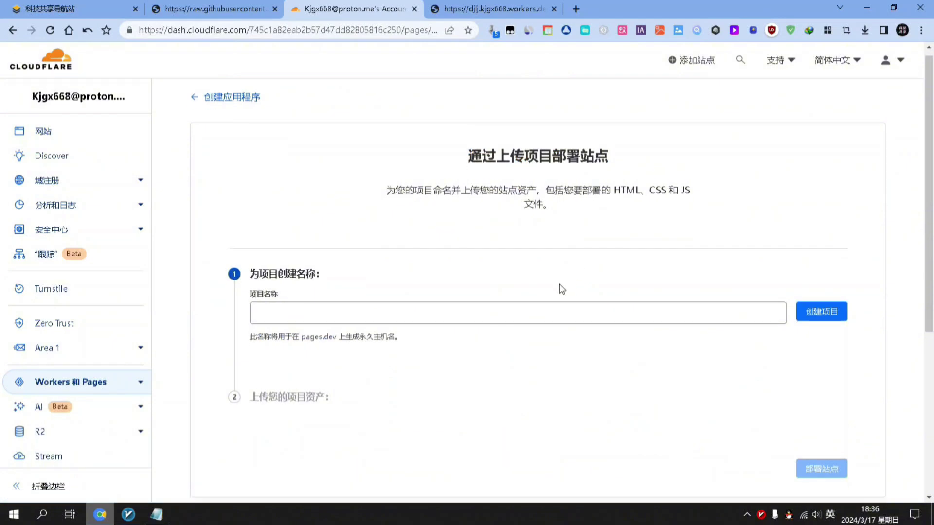
left_click(371, 208)
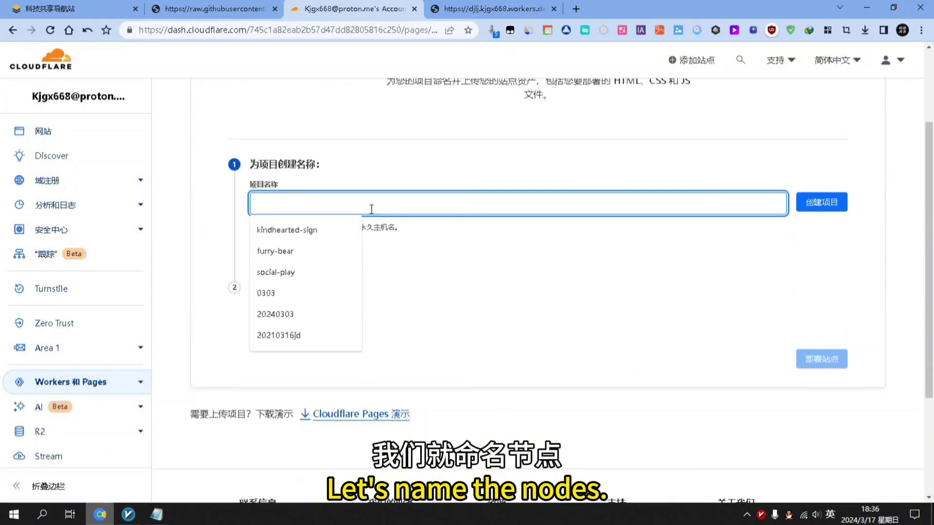
type("dj")
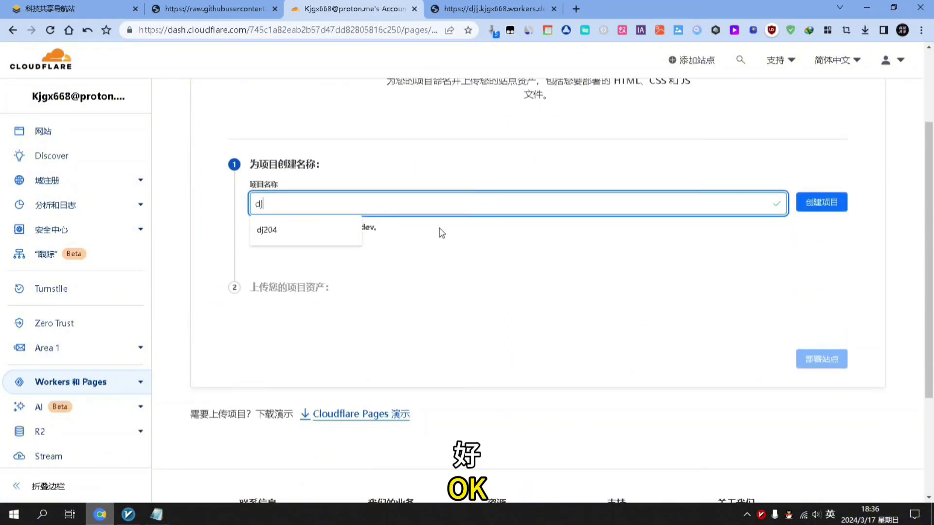
left_click(485, 254)
left_click(837, 203)
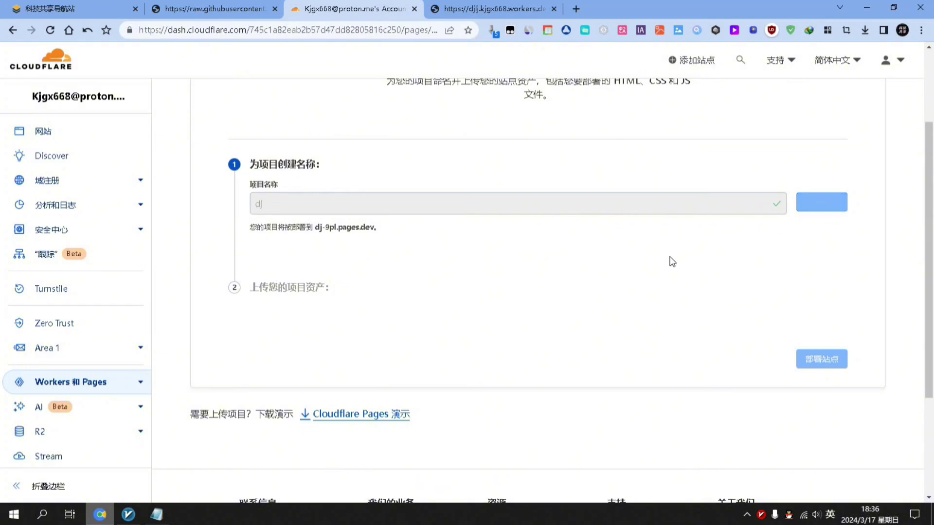
scroll(670, 262, "down", 3)
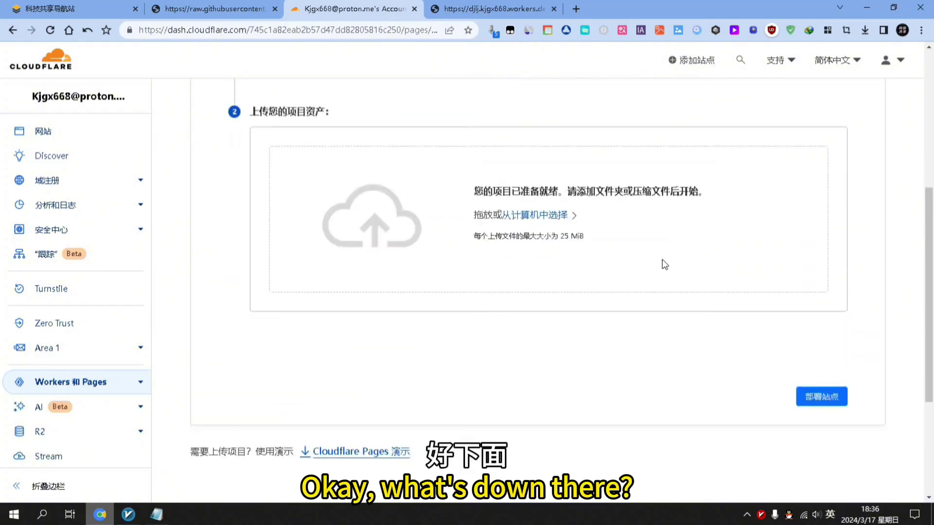
scroll(663, 265, "up", 1)
left_click(528, 275)
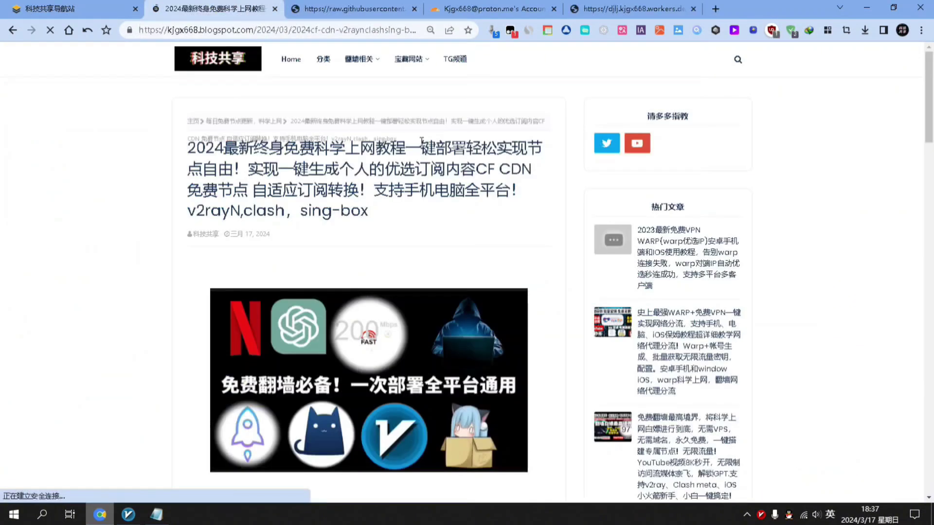
Download EDtunnel-main.zip from the article's 点击下载 link to the desktop
scroll(421, 146, "down", 10)
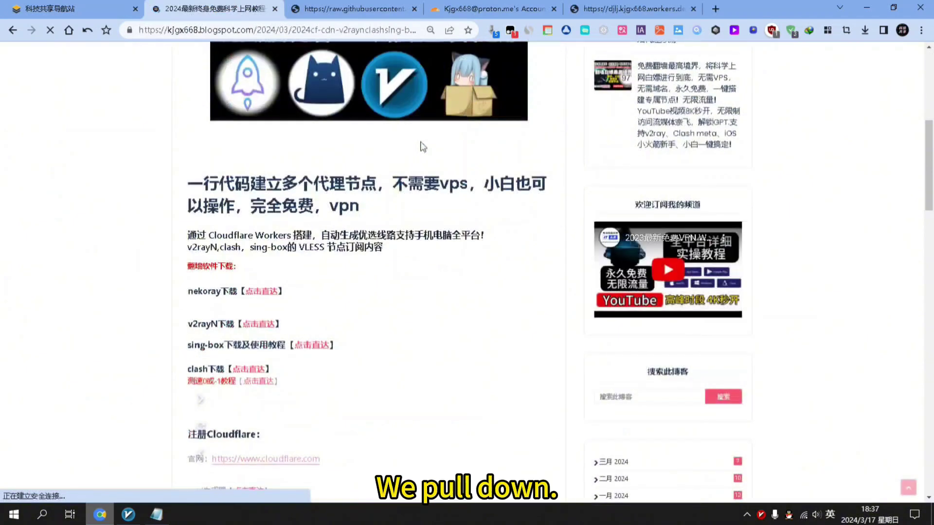
scroll(419, 145, "down", 2)
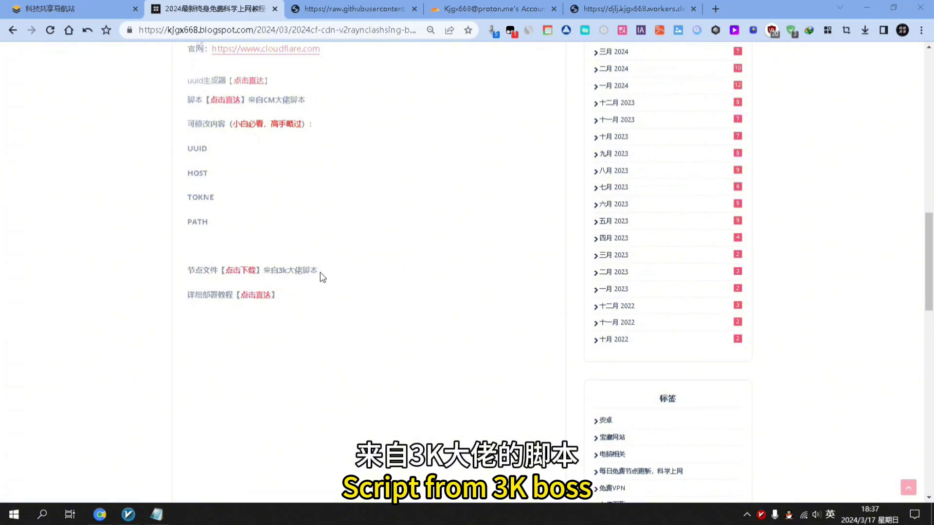
left_click(242, 276)
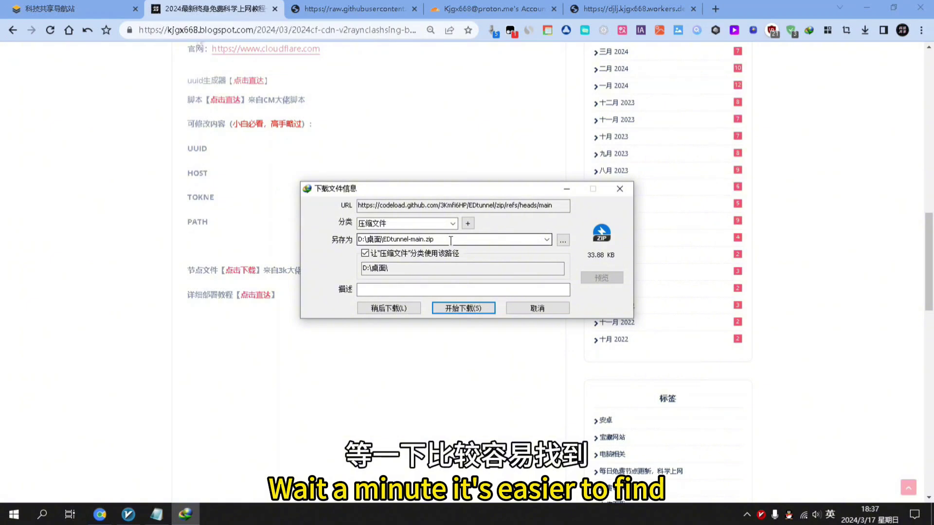
left_click(470, 310)
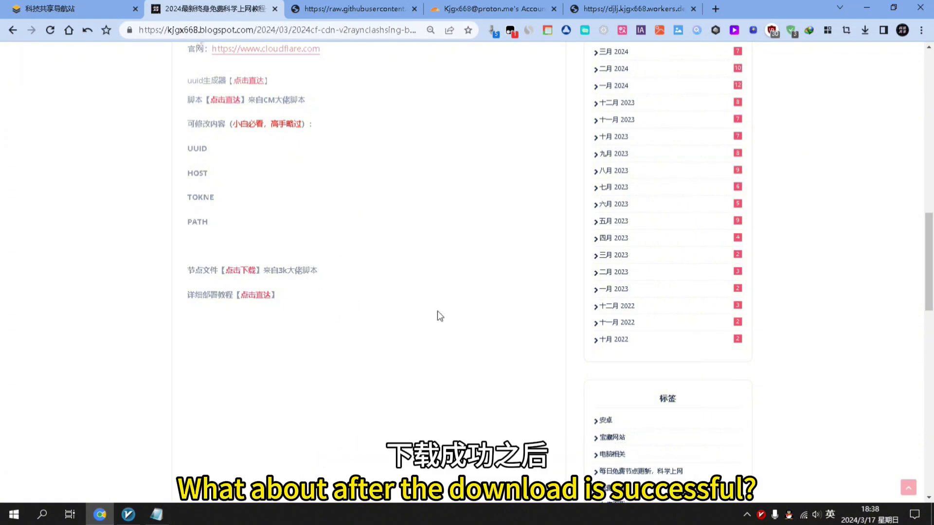
Upload EDtunnel-main.zip and deploy the dj site to dj-9pl.pages.dev
left_click(480, 3)
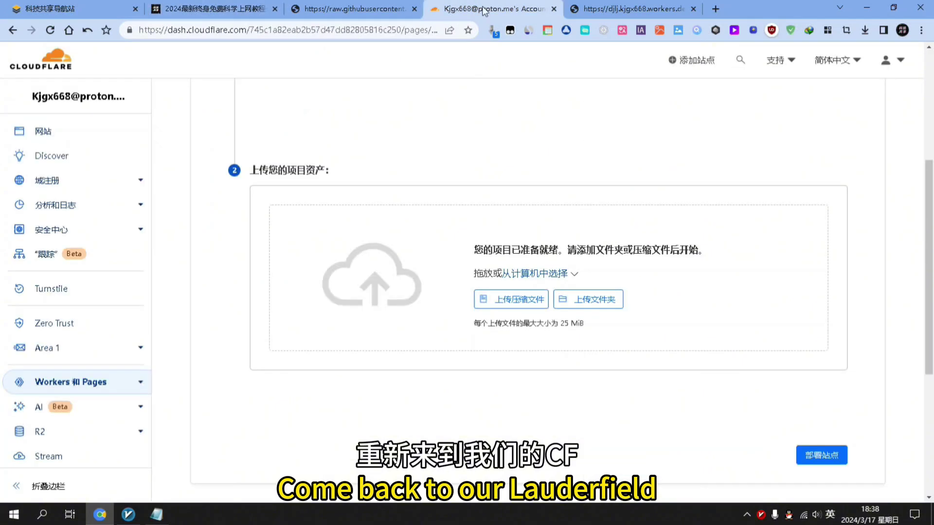
left_click(512, 299)
right_click(237, 245)
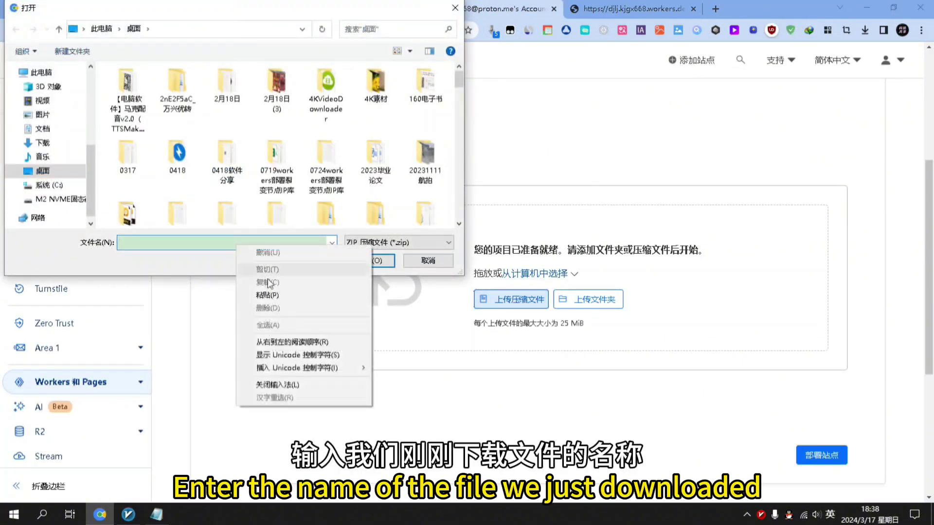
left_click(273, 297)
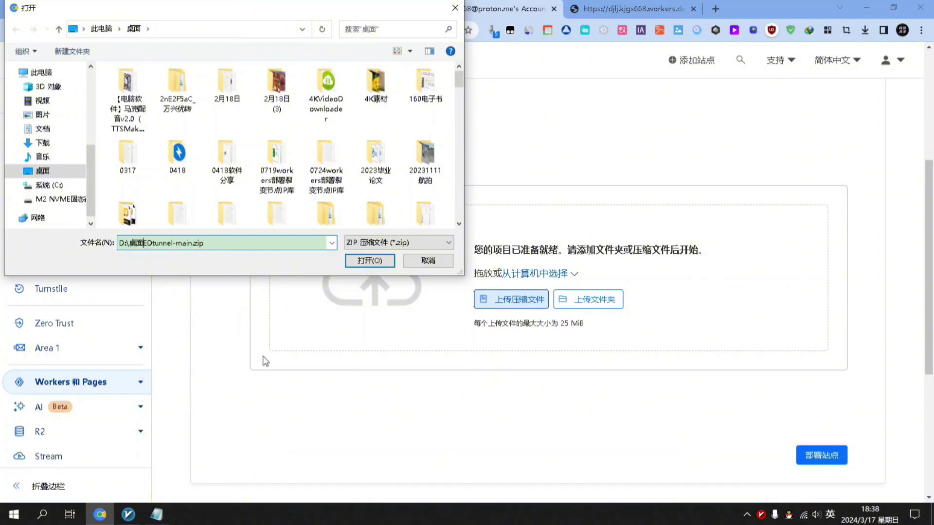
key("BackSpace")
key("BackSpace")
key("BackSpace")
key("BackSpace")
key("BackSpace")
left_click(369, 260)
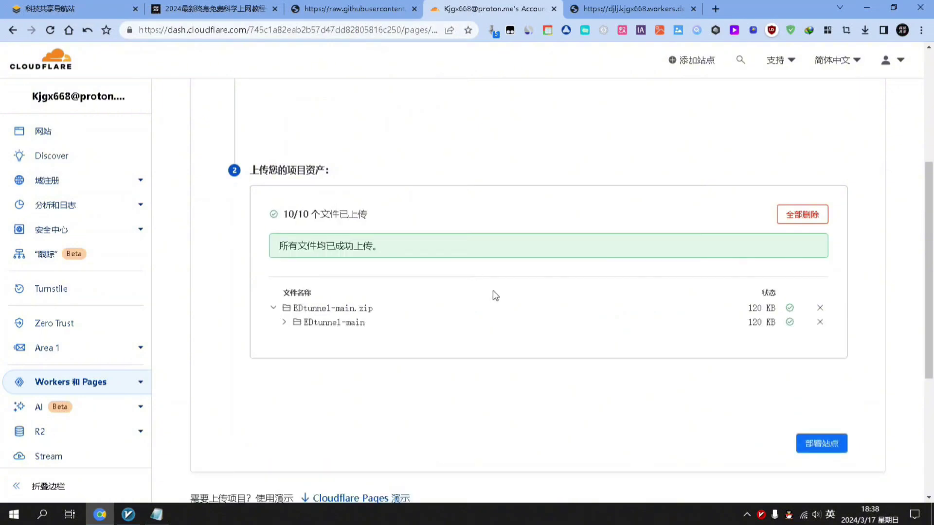
left_click(820, 443)
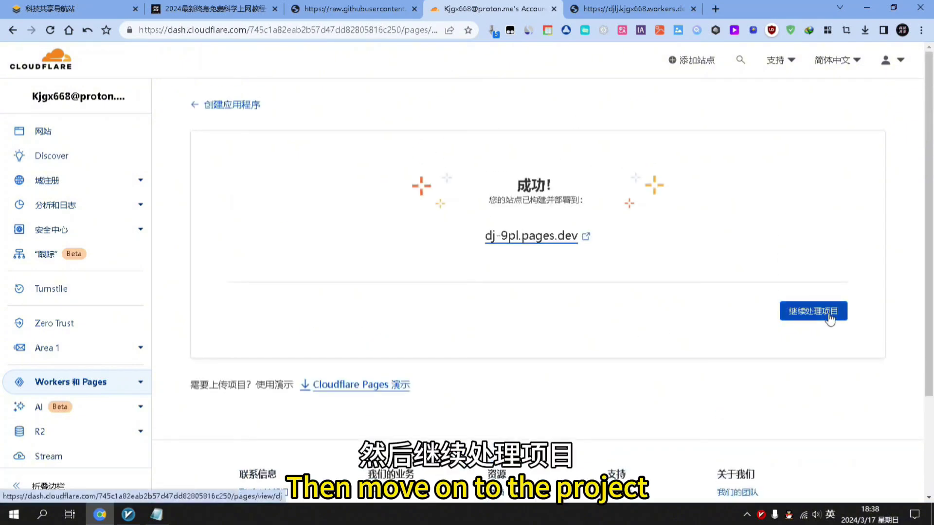
In project dj's settings, start a production variable named UUID, then return to the blog
left_click(814, 312)
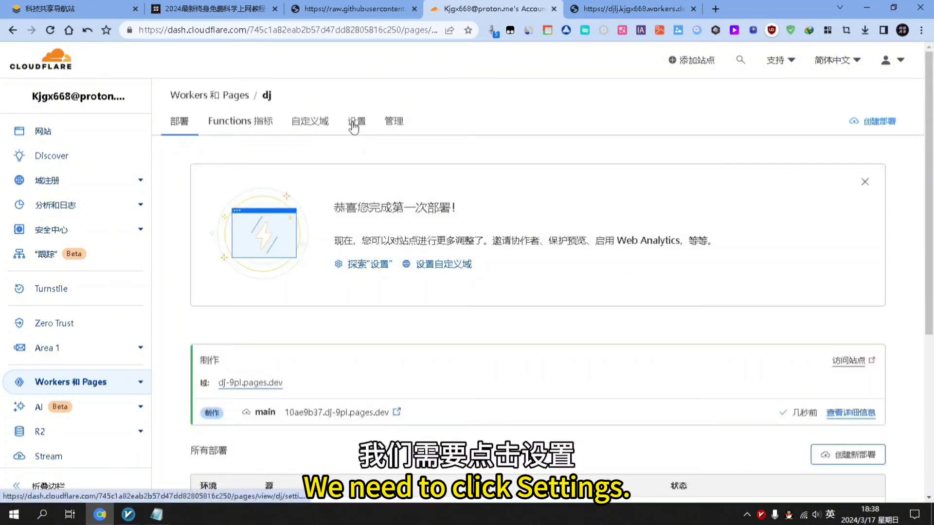
left_click(354, 125)
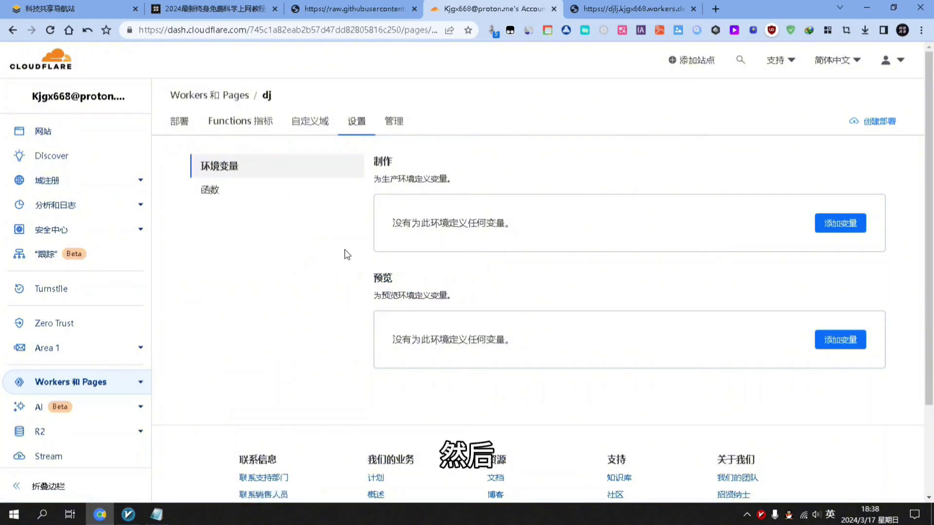
left_click(841, 224)
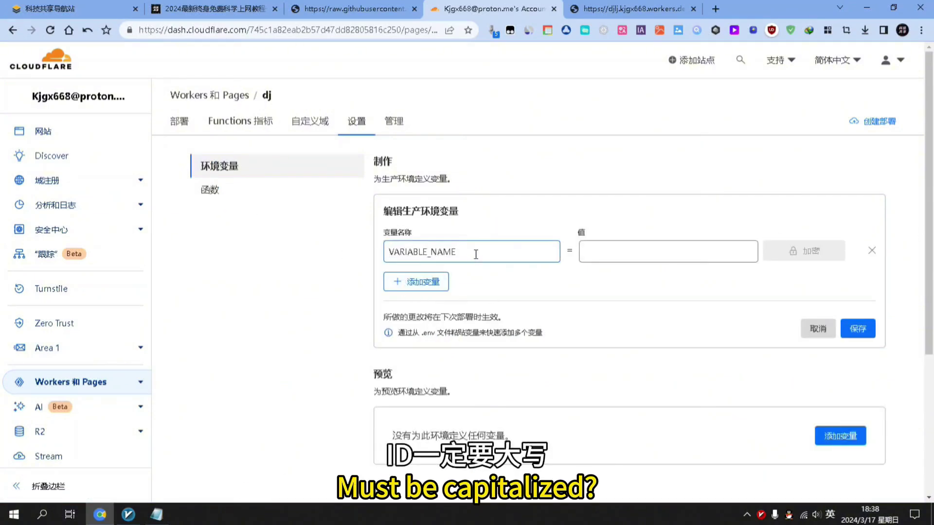
type("UUID")
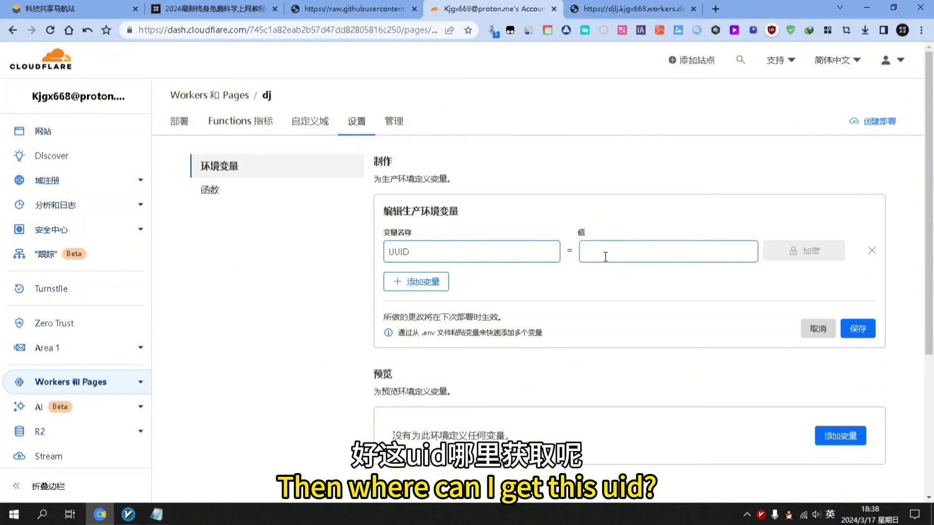
left_click(209, 10)
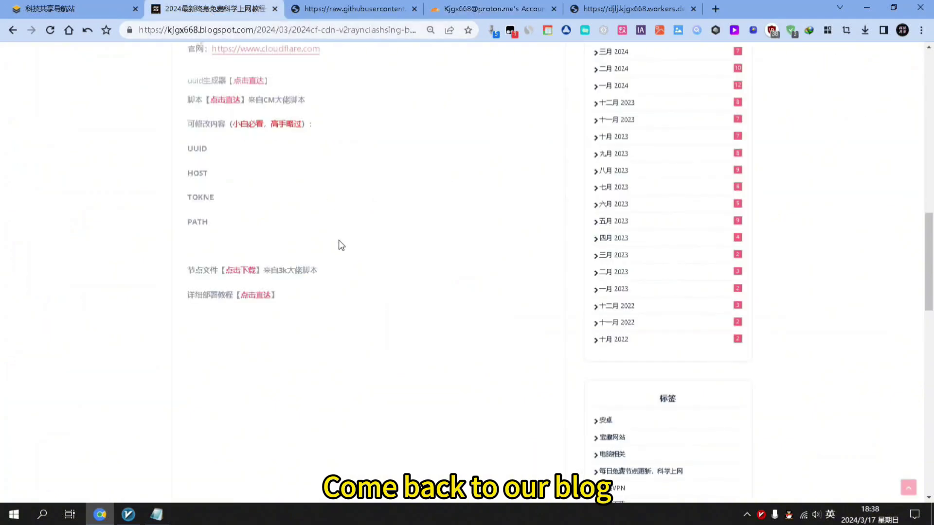
Generate a fresh batch of five UUIDs and select the first one to copy
scroll(340, 244, "up", 3)
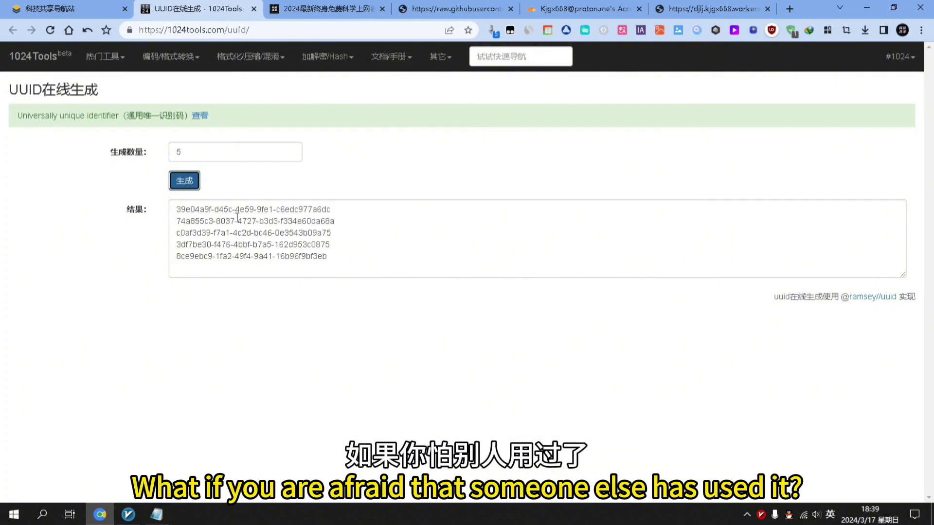
left_click(50, 29)
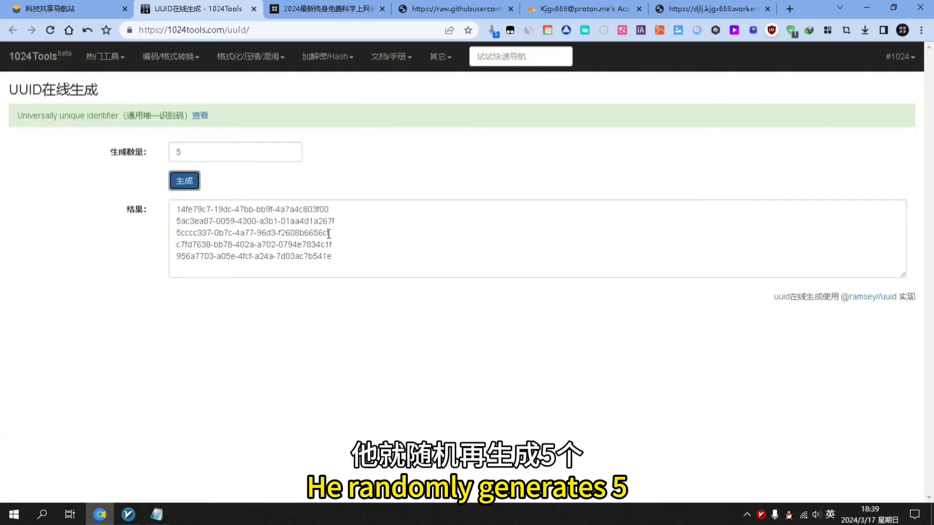
left_click_drag(341, 210, 150, 217)
left_click(150, 216)
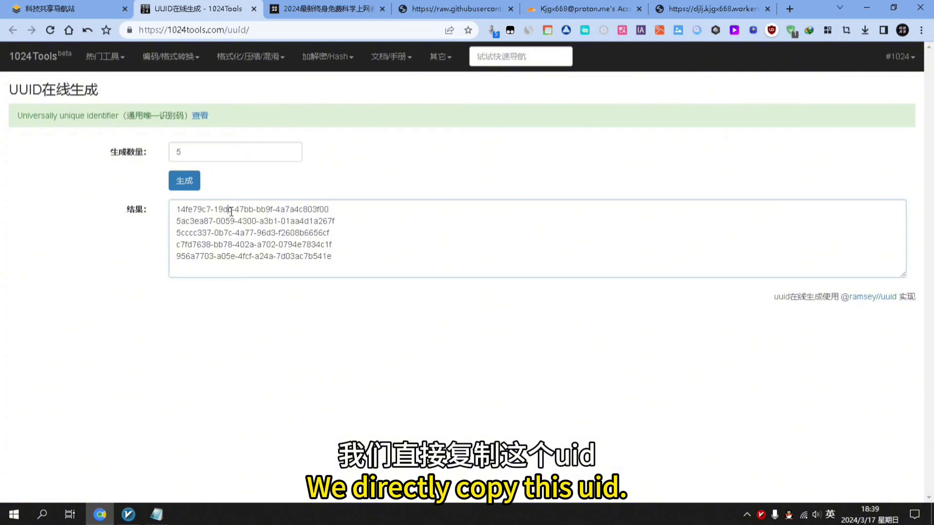
left_click(300, 211)
left_click_drag(333, 210, 175, 211)
key("ctrl+c")
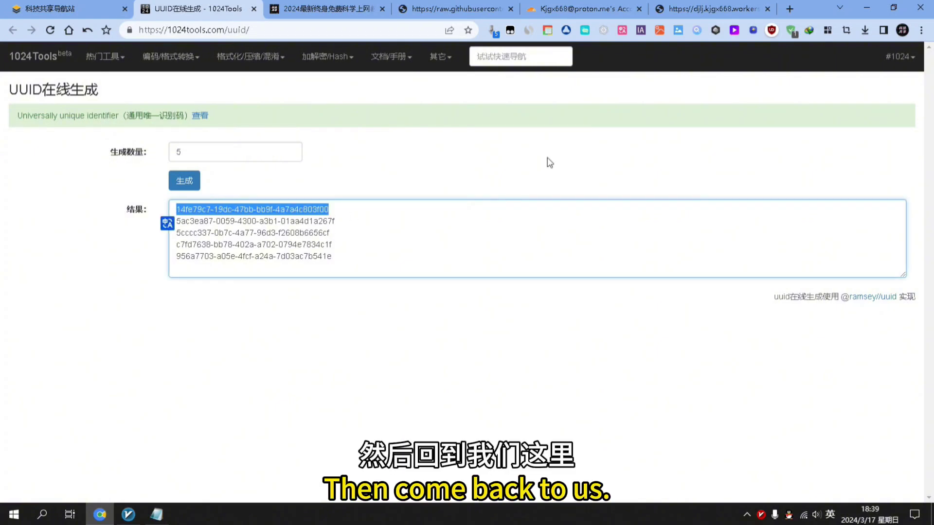
Paste the generated UUID as the UUID variable's value and save it
left_click(568, 14)
left_click(594, 255)
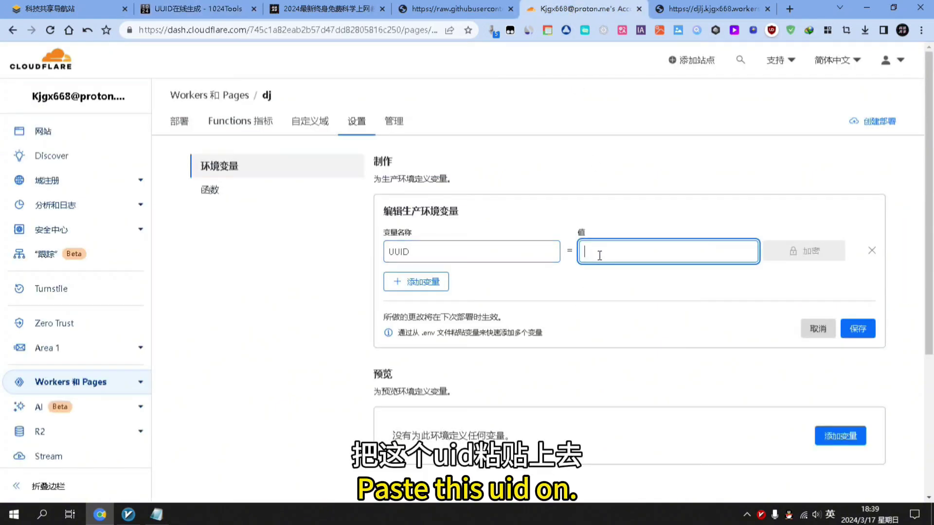
right_click(603, 263)
left_click(625, 269)
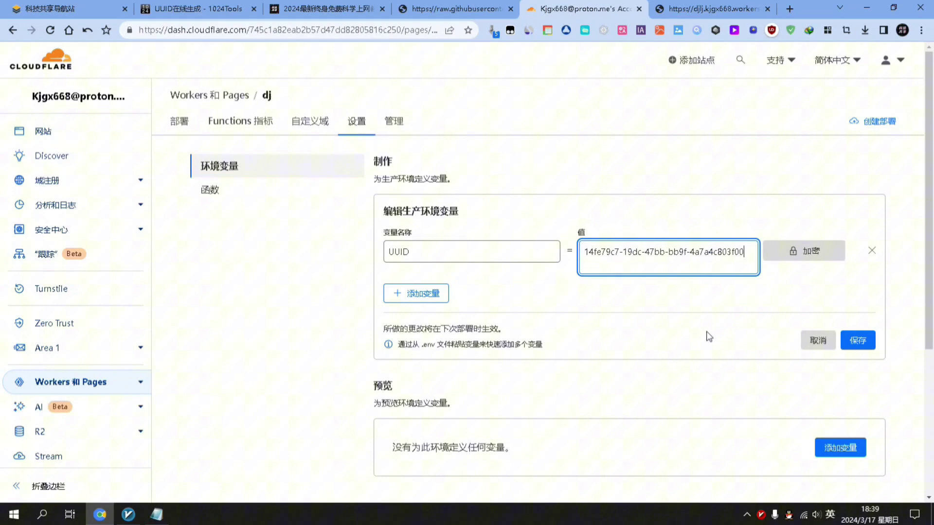
left_click(861, 344)
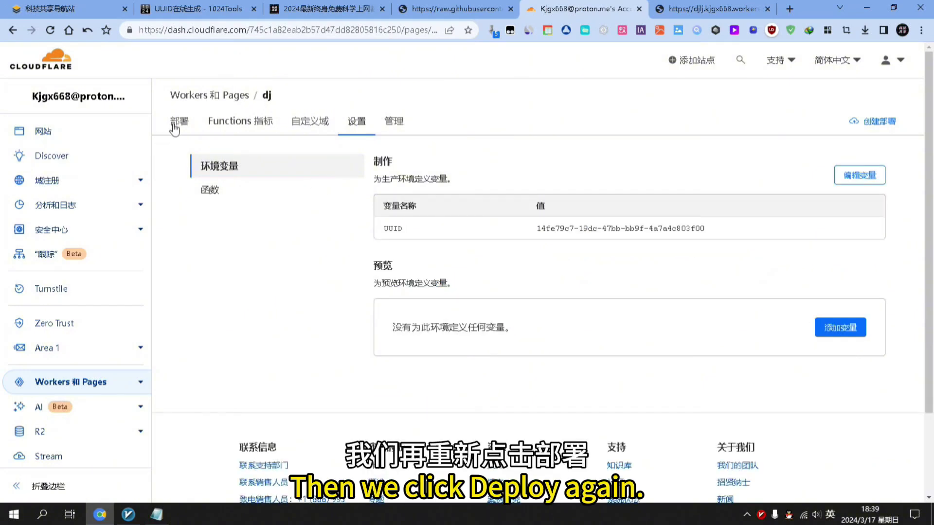
left_click(176, 124)
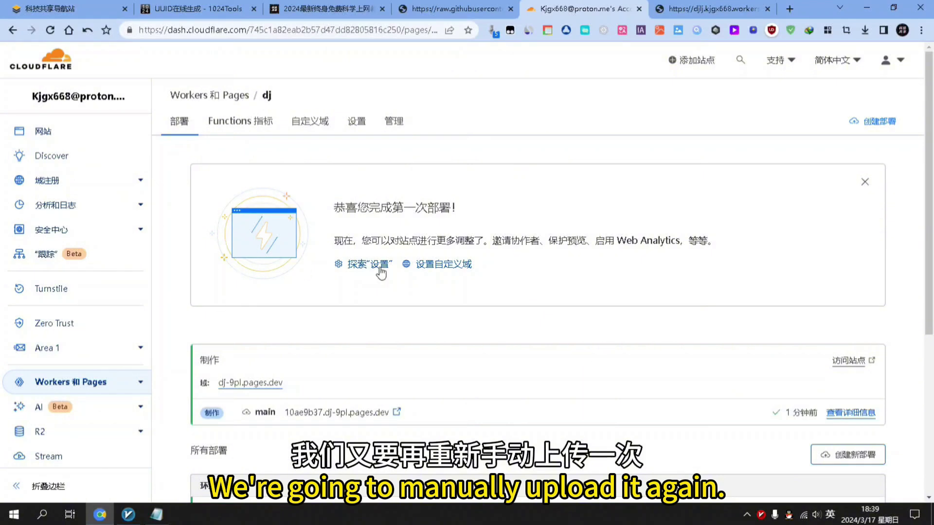
Upload EDtunnel-main.zip again as a new production deployment of project dj
scroll(381, 274, "down", 3)
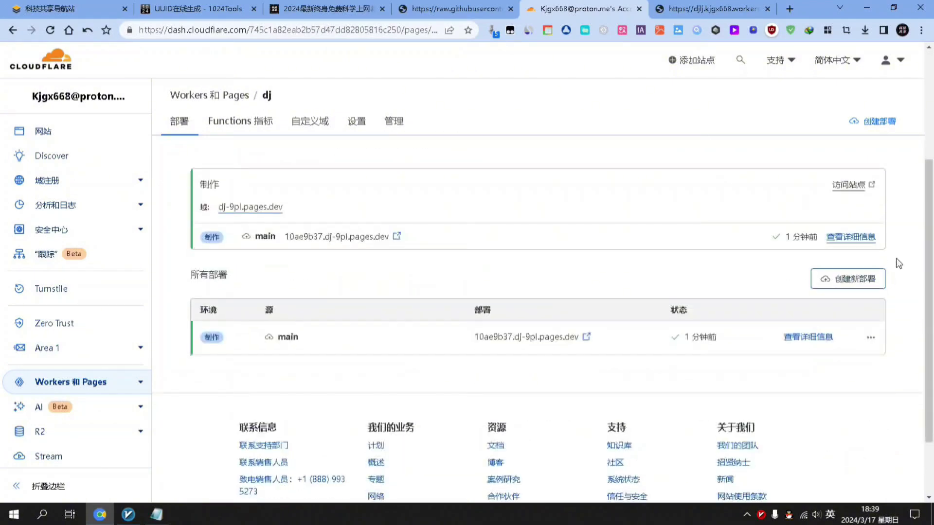
left_click(870, 282)
scroll(736, 331, "down", 5)
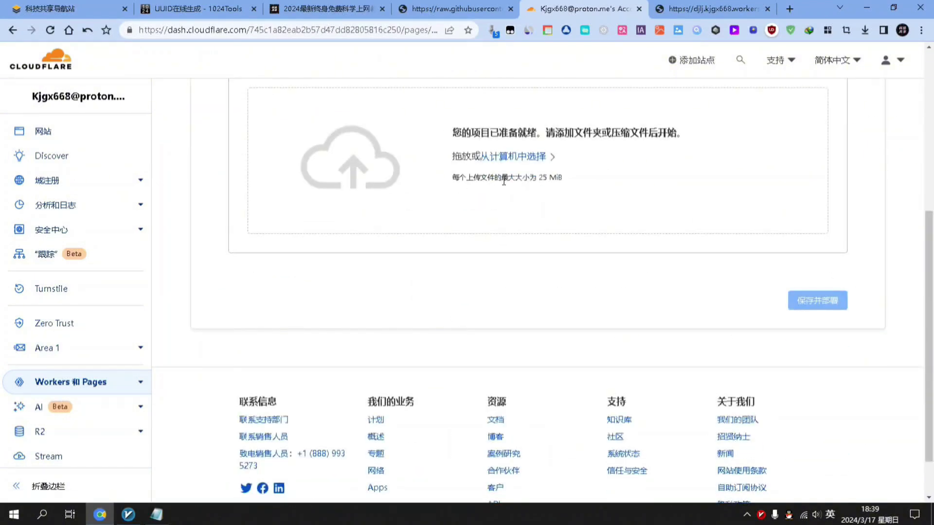
left_click(516, 161)
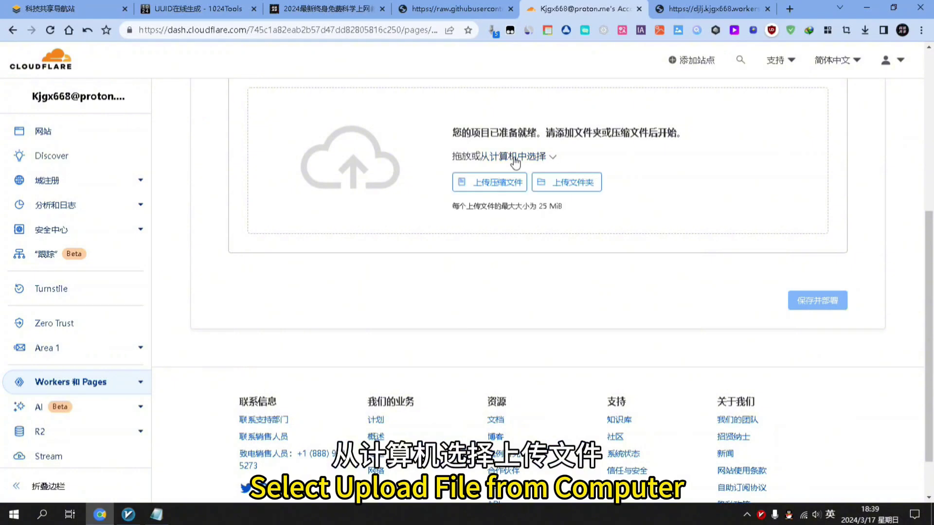
left_click(510, 188)
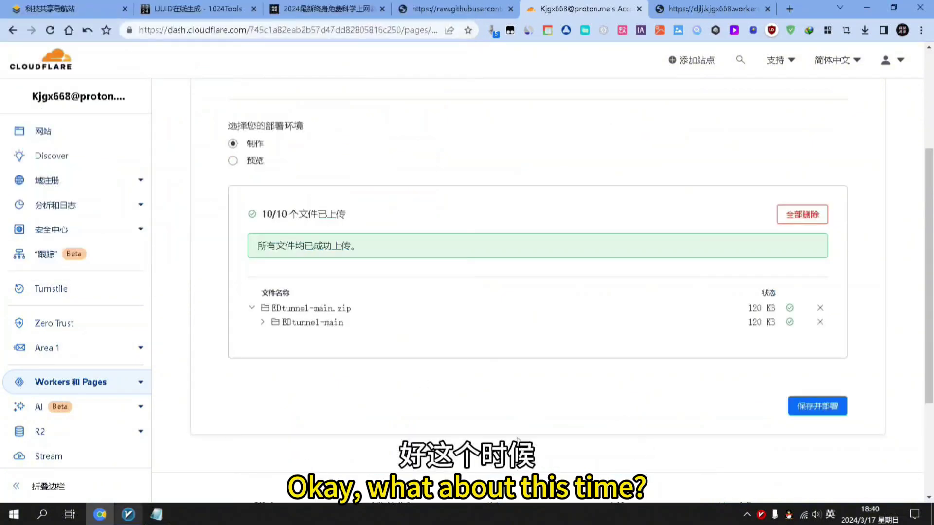
scroll(525, 385, "up", 1)
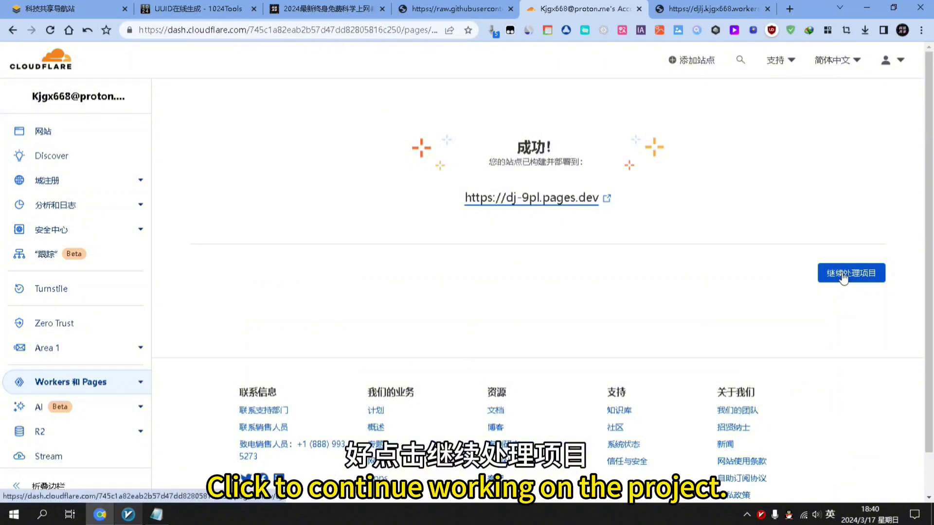
left_click(857, 278)
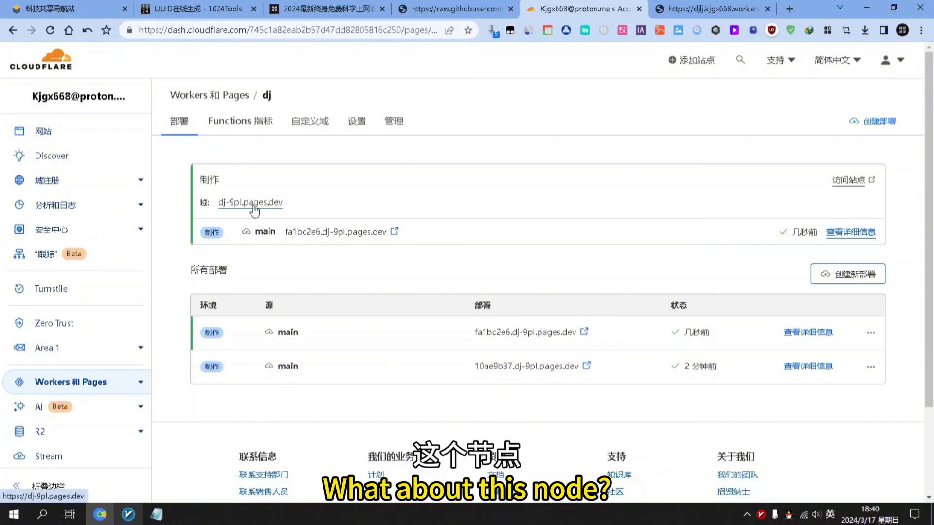
Copy the dj-9pl.pages.dev domain and bring it into the Notepad notes
left_click_drag(307, 204, 207, 202)
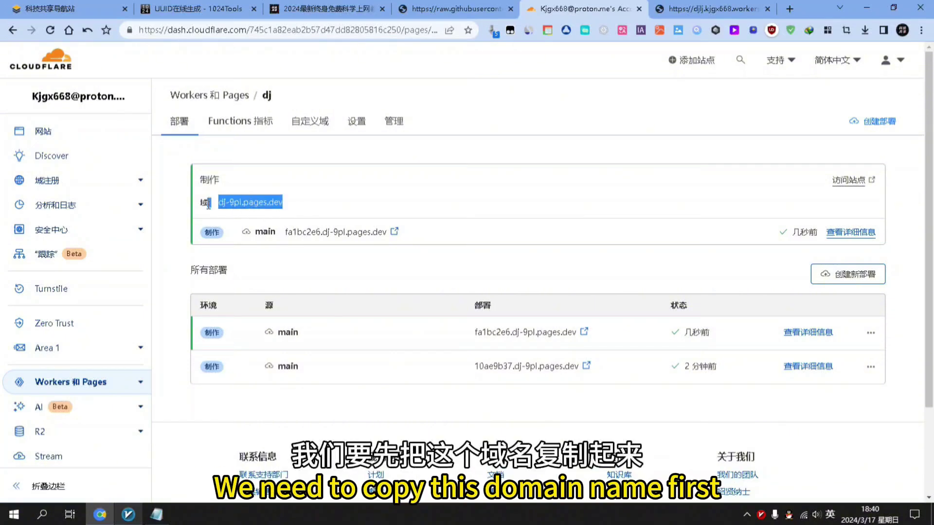
left_click(332, 214)
left_click_drag(294, 206, 222, 213)
right_click(222, 213)
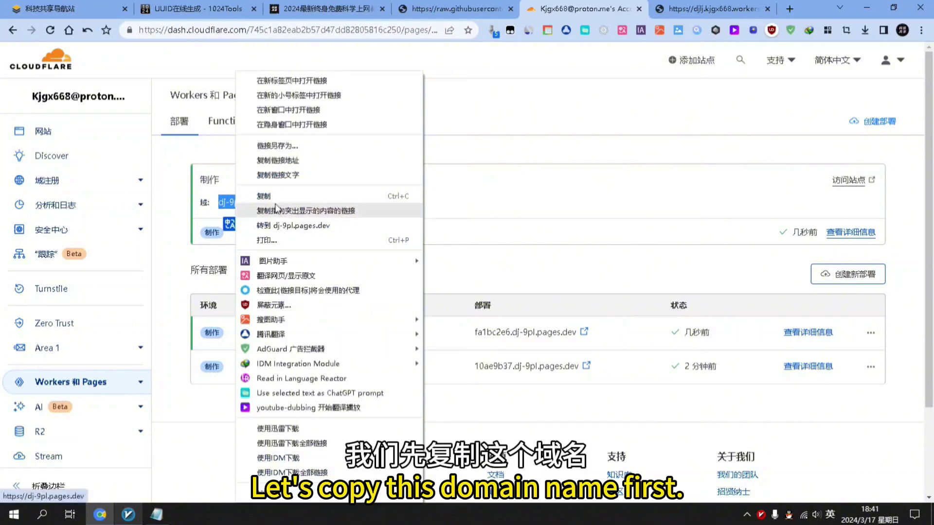
left_click(263, 194)
left_click(156, 515)
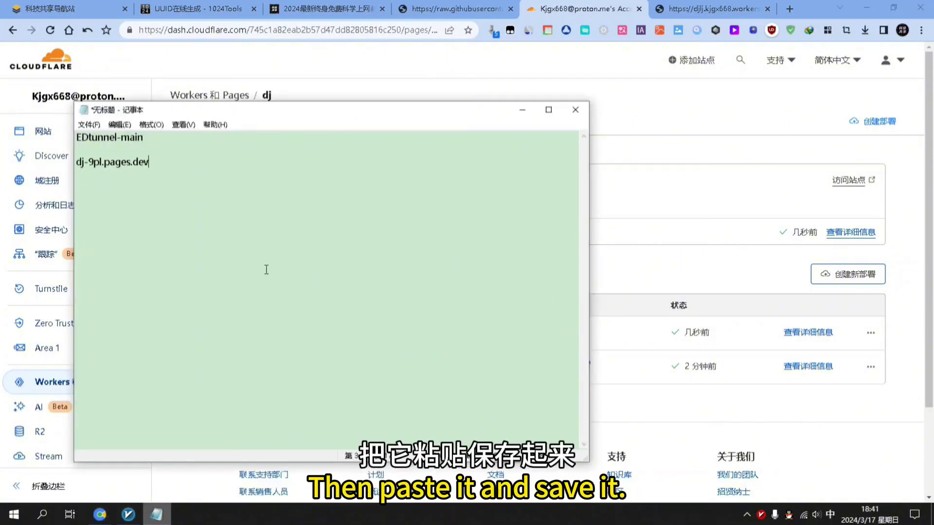
Copy the UUID used for the variable from the UUID generator page
left_click(673, 197)
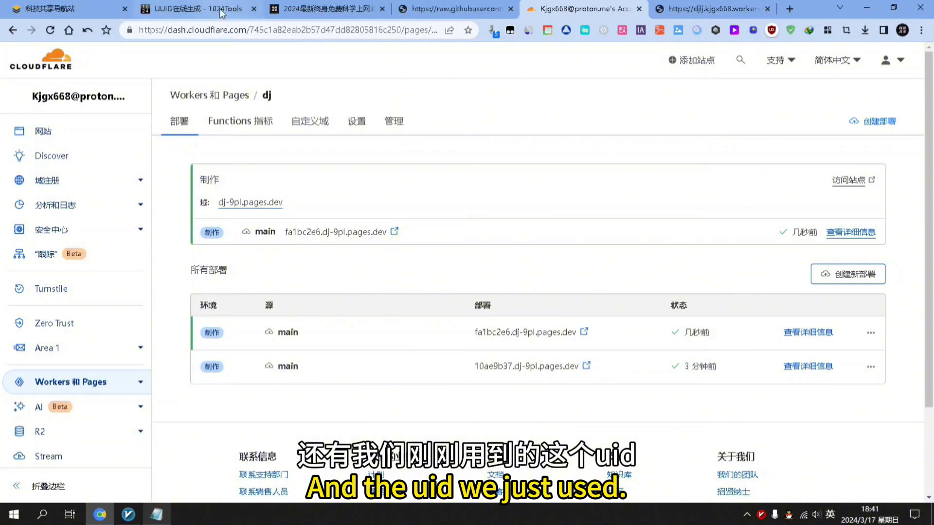
left_click(237, 11)
right_click(246, 209)
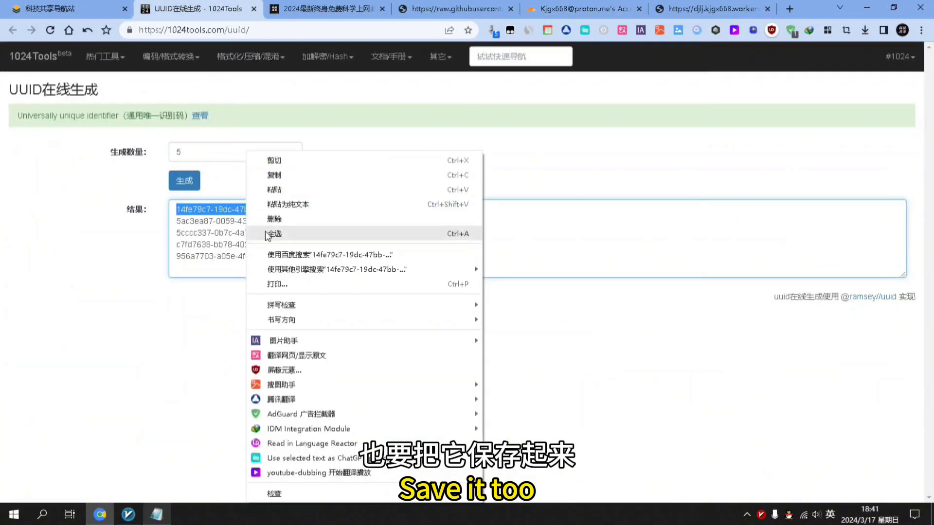
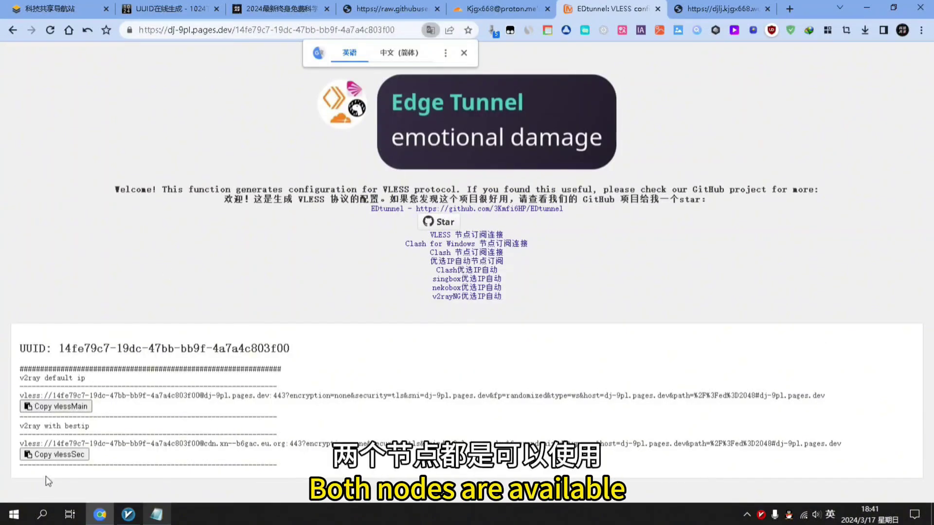
Copy the vlessMain link under v2ray default ip and dismiss the copied alert
left_click(72, 409)
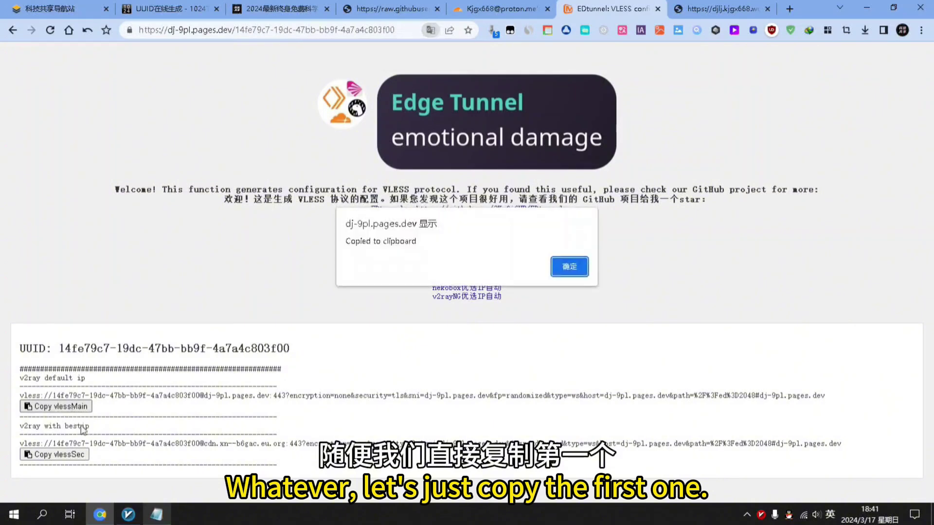
left_click(570, 268)
In v2rayN, add a DJ group and import the copied dj-9pl.pages.dev node from the clipboard
left_click(128, 515)
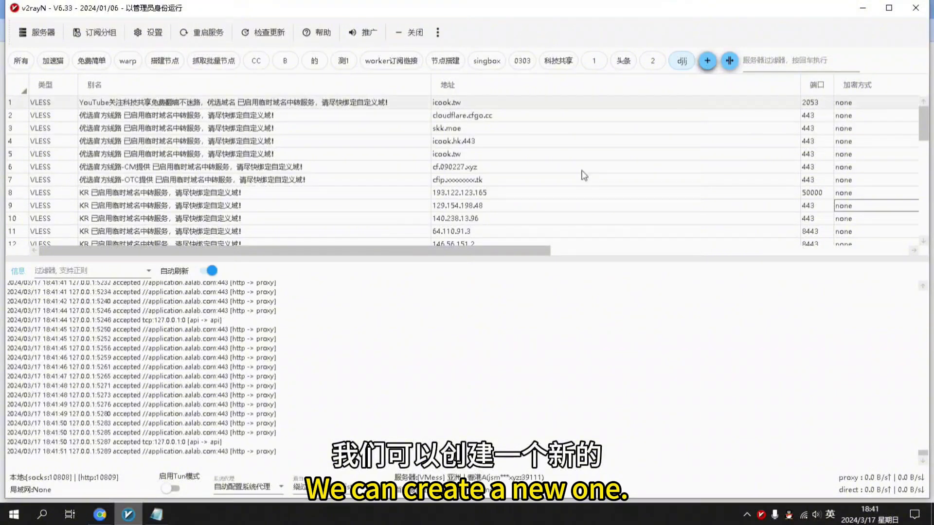
left_click(705, 66)
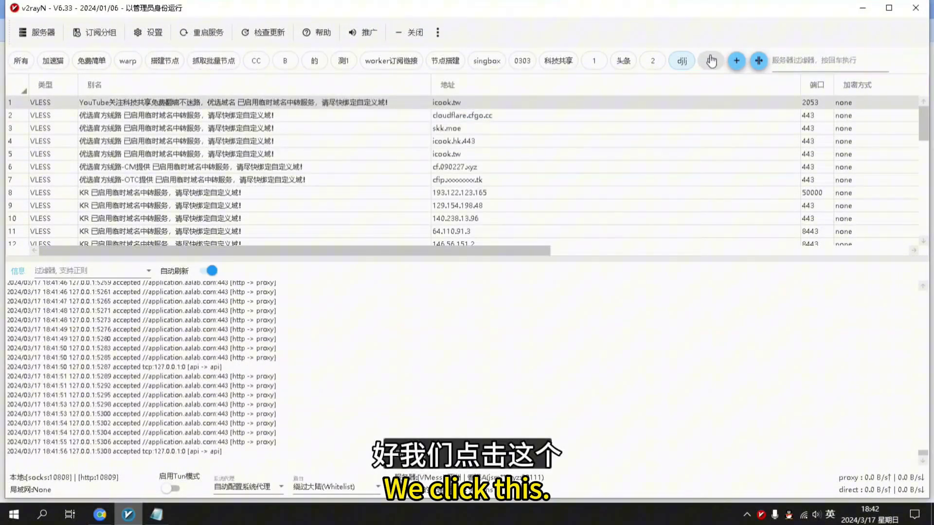
left_click(711, 60)
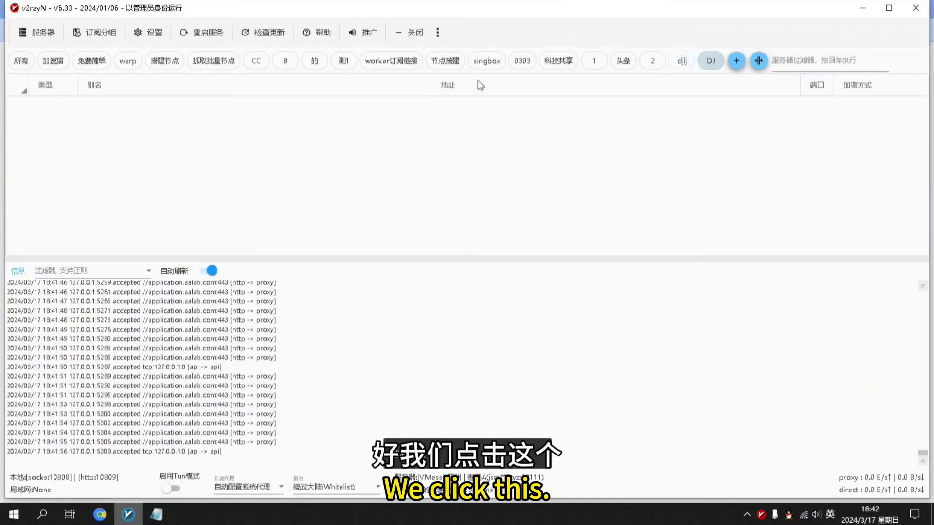
left_click(45, 33)
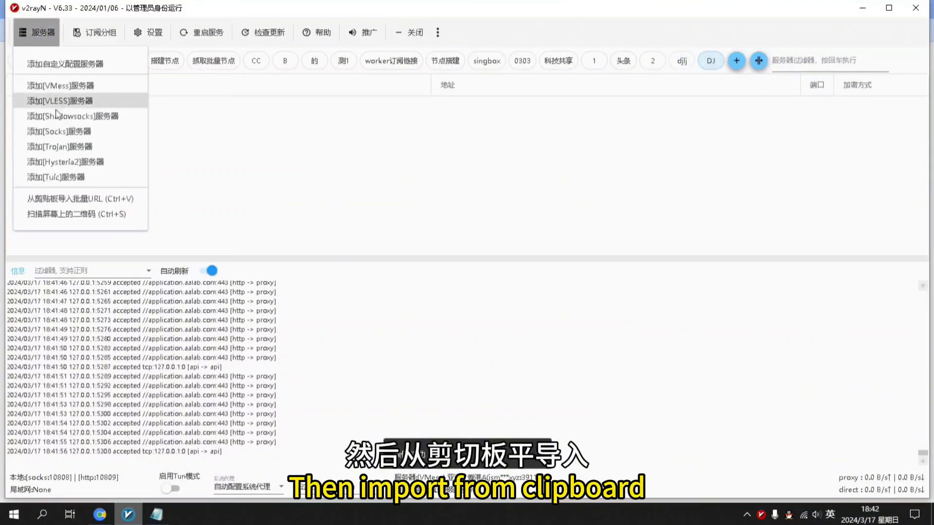
left_click(72, 200)
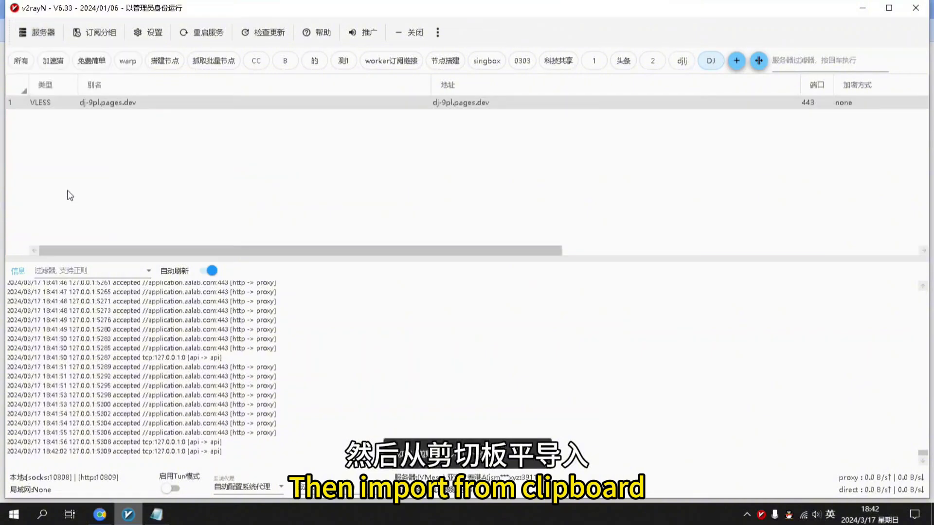
Run a real-latency test on the DJ node, which returns 341 ms
right_click(396, 106)
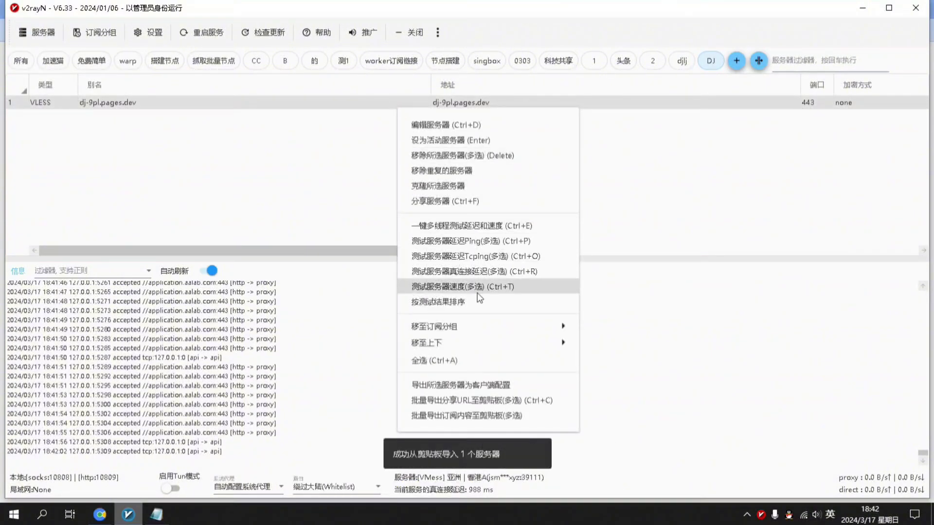
left_click(475, 272)
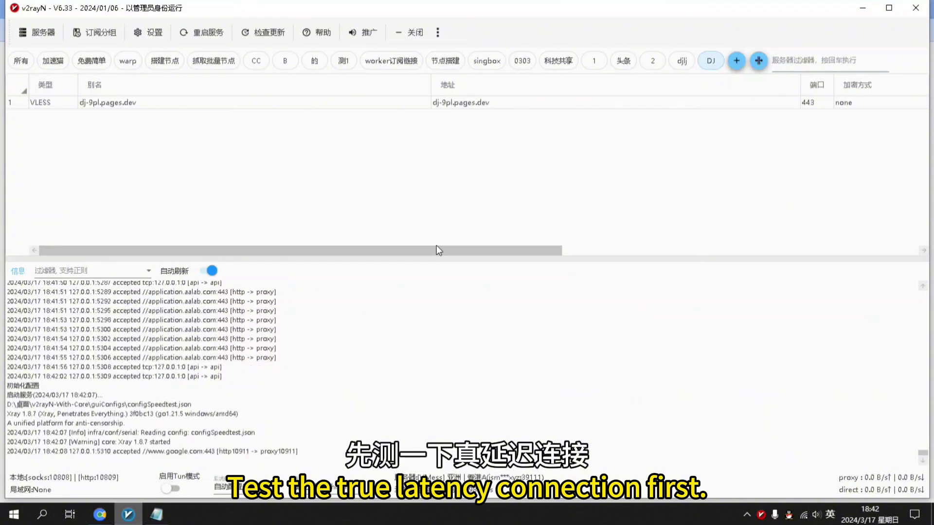
left_click_drag(436, 245, 656, 261)
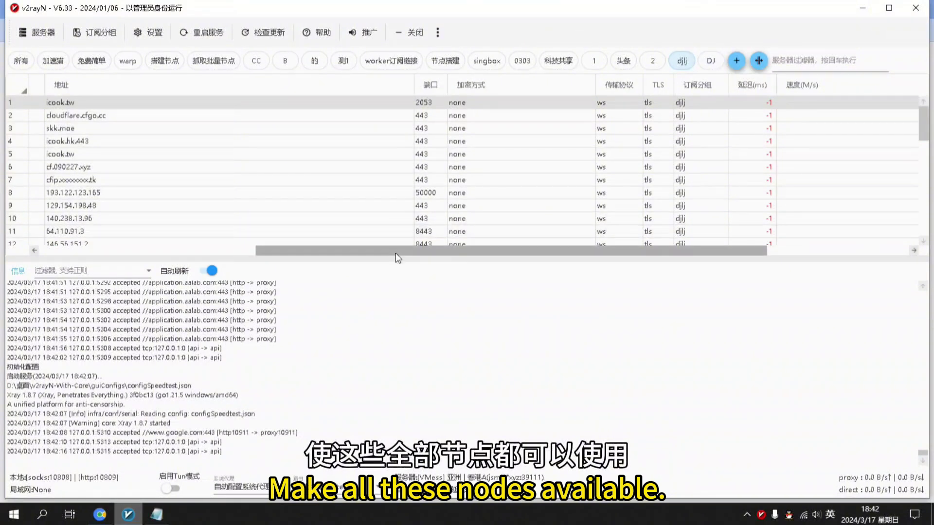
left_click_drag(396, 251, 451, 253)
left_click(711, 62)
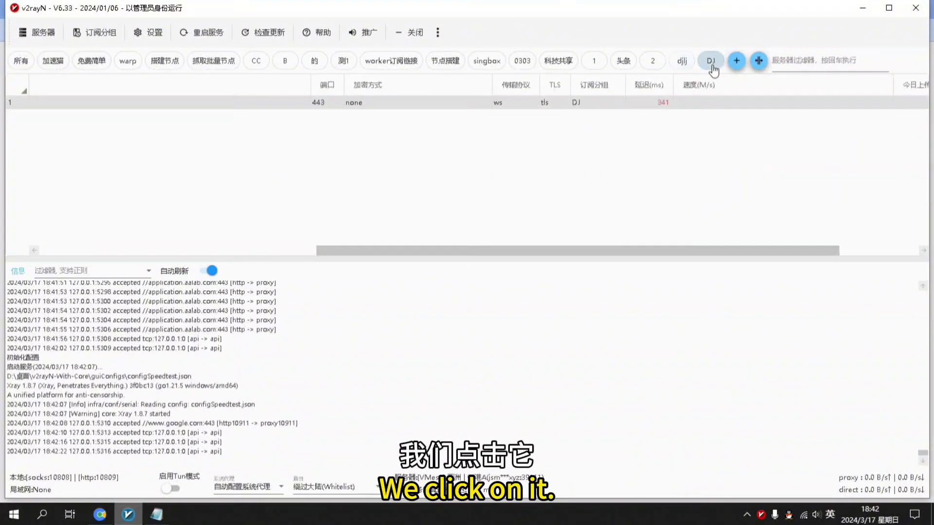
Open the dj-9pl.pages.dev node's edit dialog and review port 443, ws, path /?ed=2048 and TLS
right_click(411, 106)
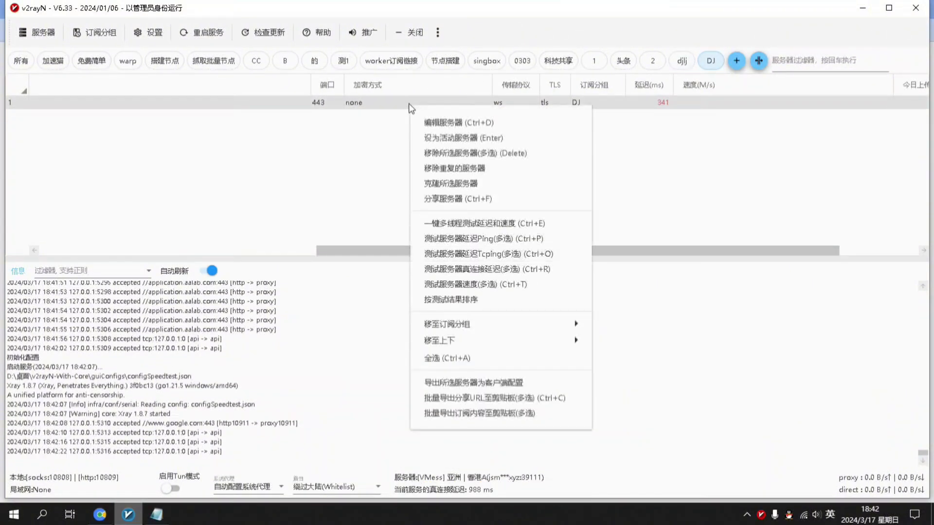
left_click(457, 121)
scroll(252, 258, "down", 1)
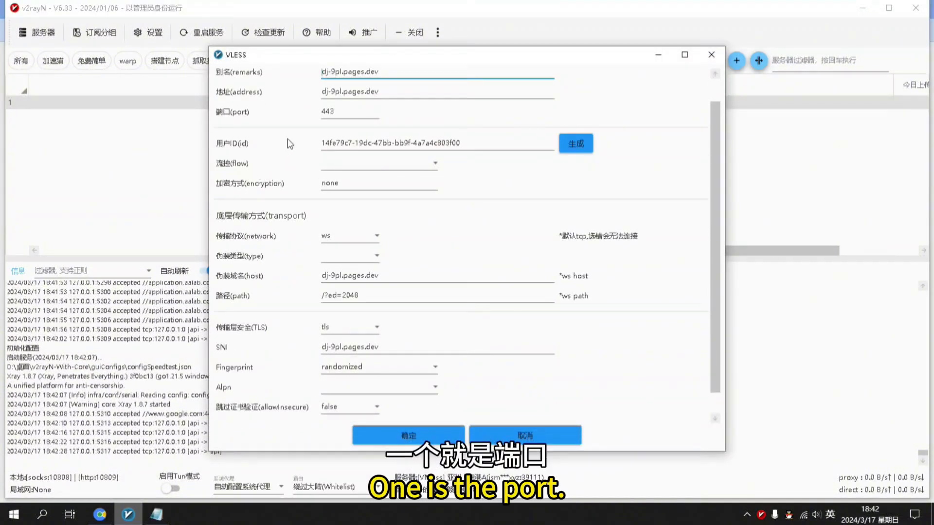
scroll(307, 185, "down", 1)
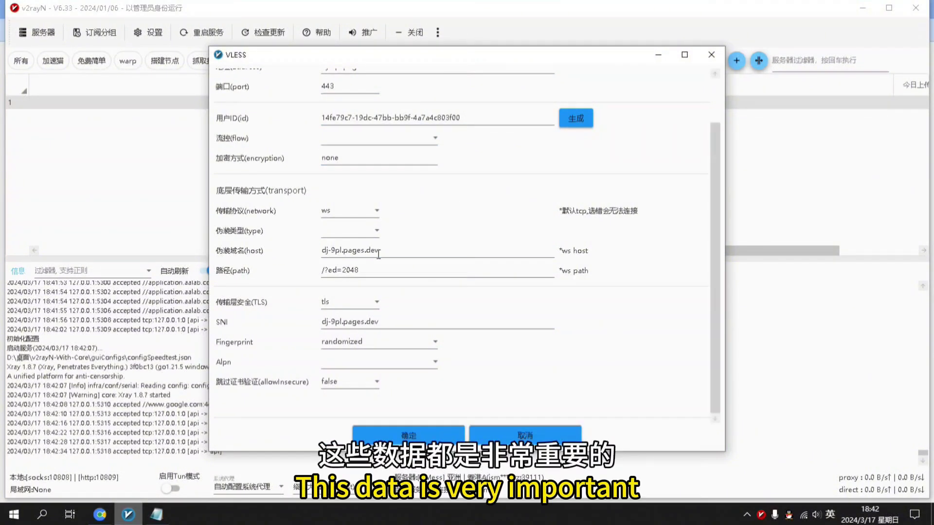
scroll(387, 207, "up", 2)
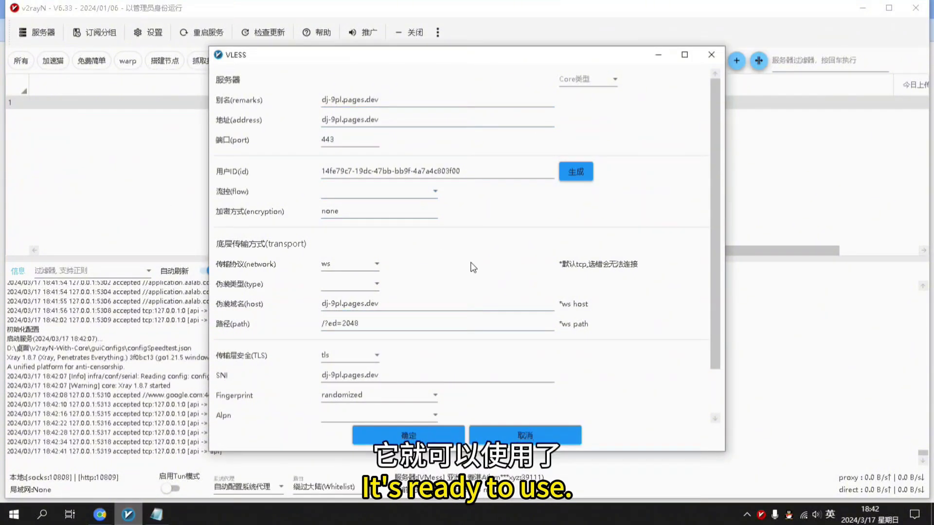
Go to the djlj Worker's Settings > Variables in Cloudflare and start a new variable entry
left_click(100, 514)
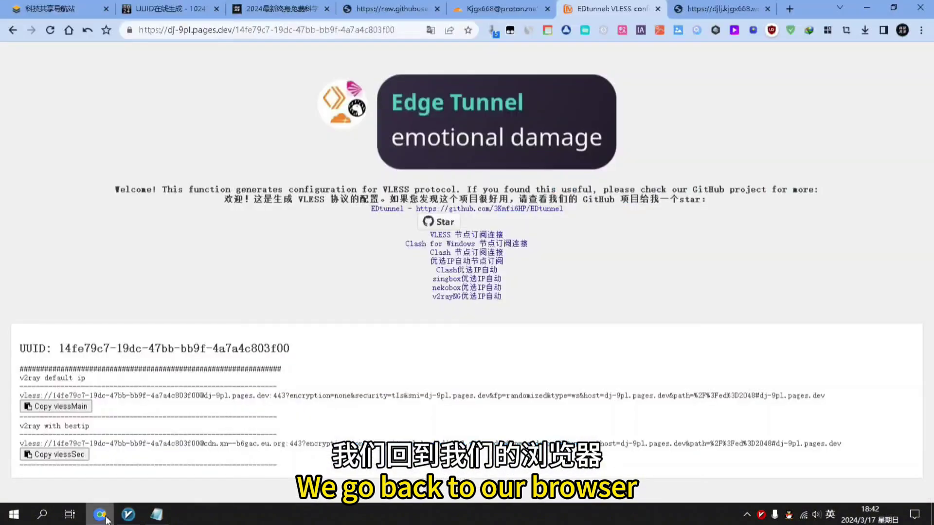
left_click(501, 8)
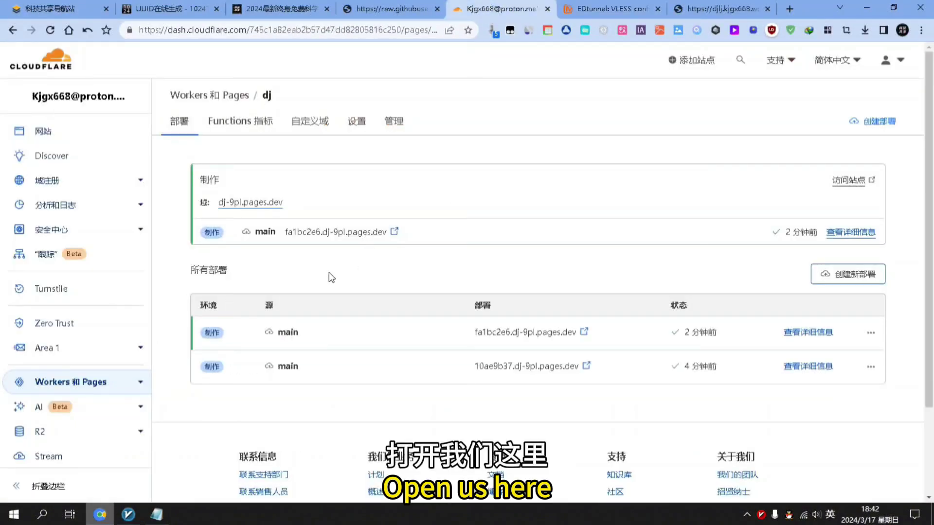
left_click(83, 382)
scroll(320, 270, "down", 2)
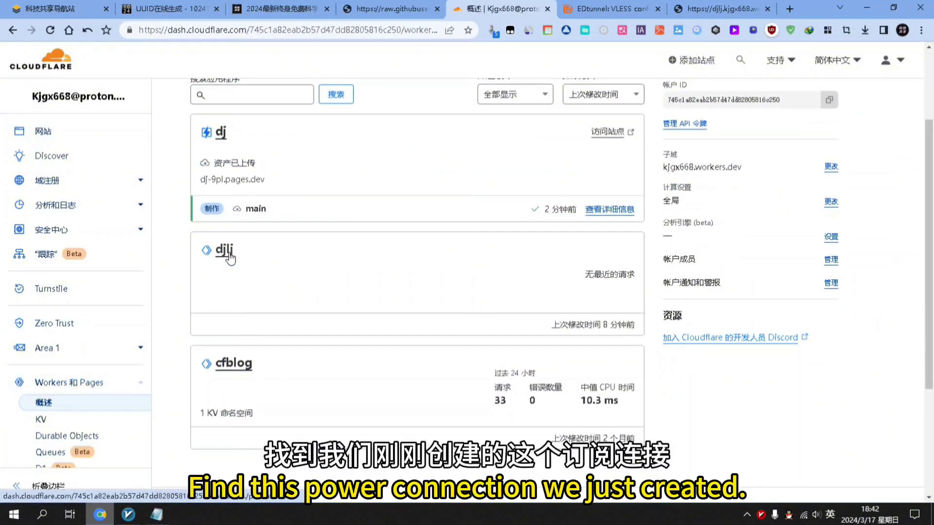
left_click(225, 250)
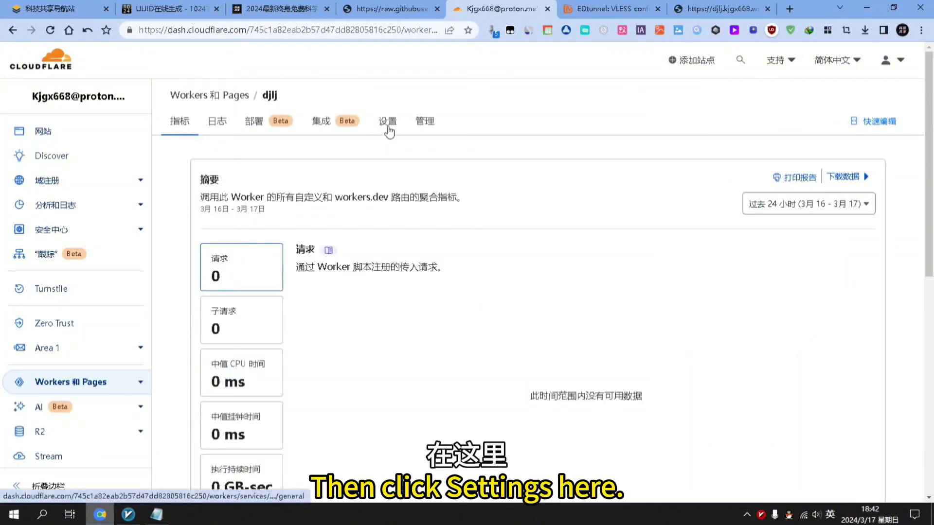
left_click(387, 122)
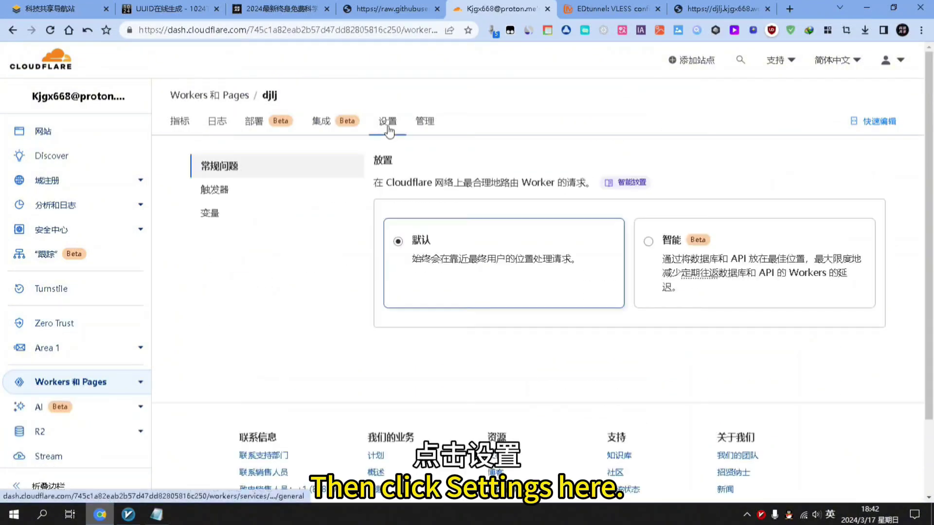
left_click(229, 225)
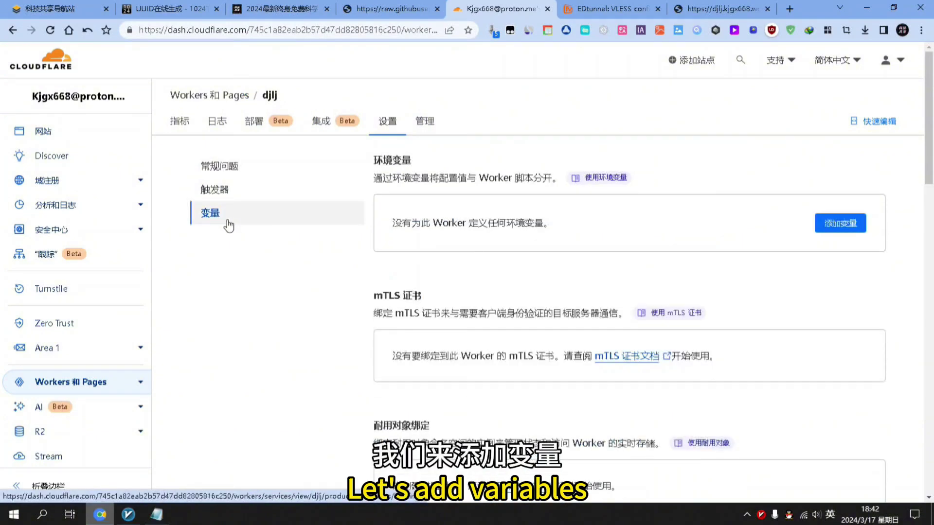
left_click(835, 229)
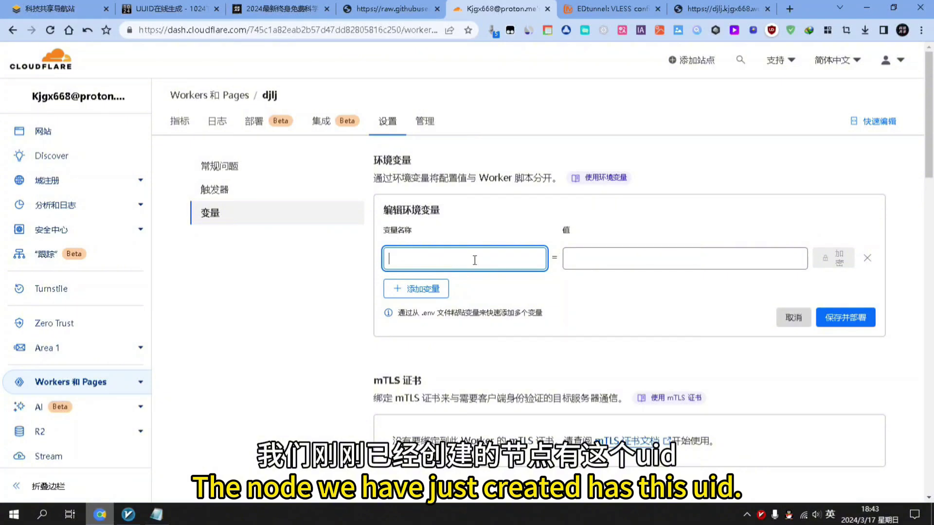
Add a UUID variable with the pasted node UUID as its value
type("UUID")
left_click(635, 265)
Add a HOST variable set to dj-9pl.pages.dev, copied from the Notepad notes
left_click(428, 299)
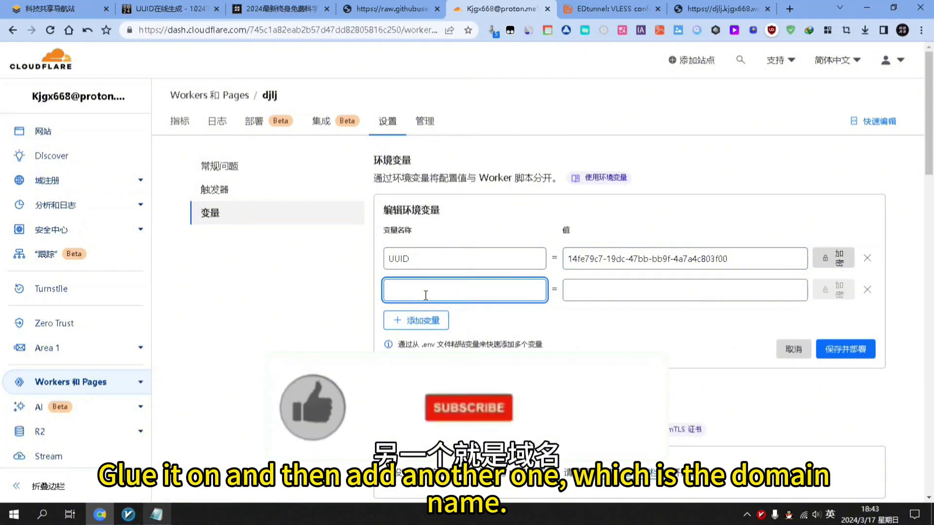
type("HOST")
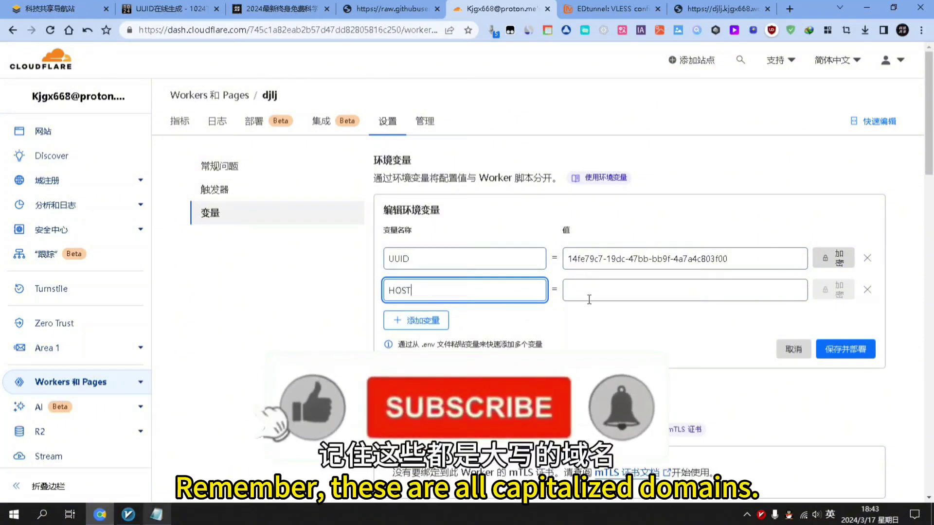
left_click(589, 299)
left_click(157, 515)
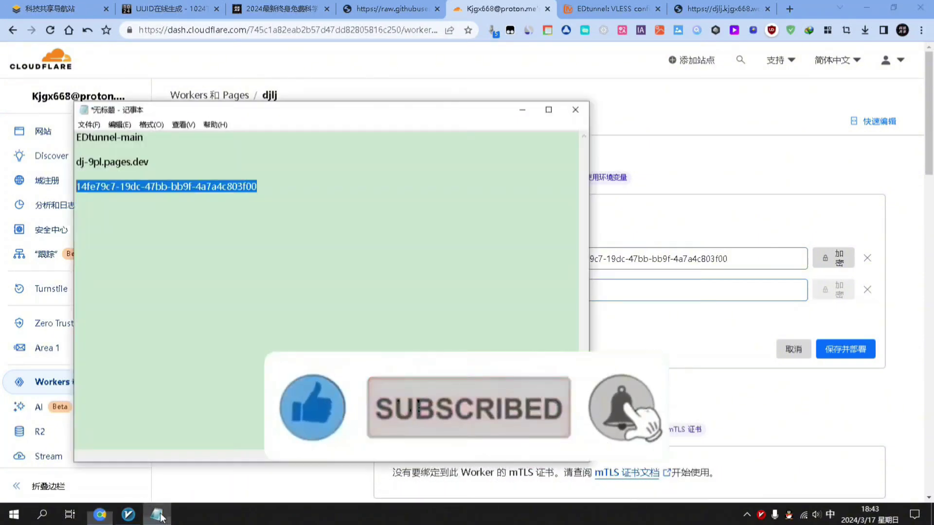
left_click_drag(166, 173, 116, 164)
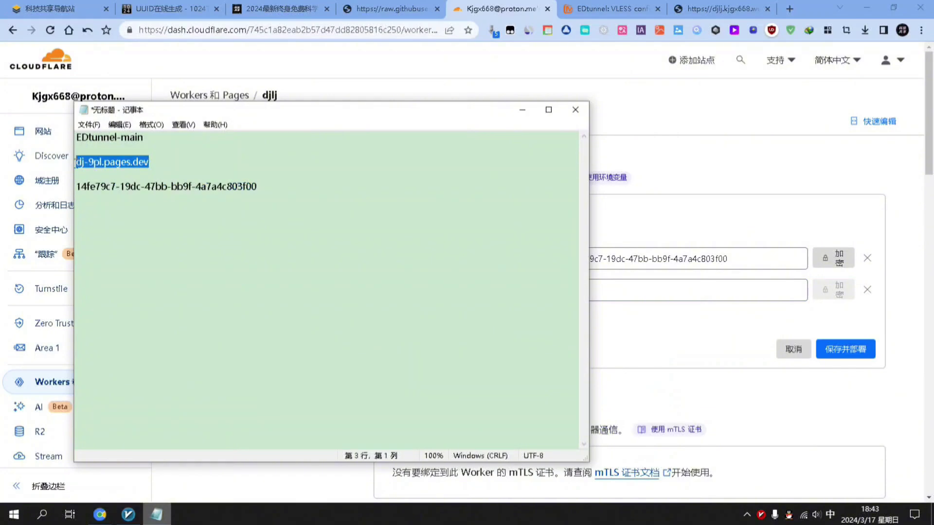
right_click(83, 162)
left_click(108, 201)
left_click(671, 292)
right_click(671, 292)
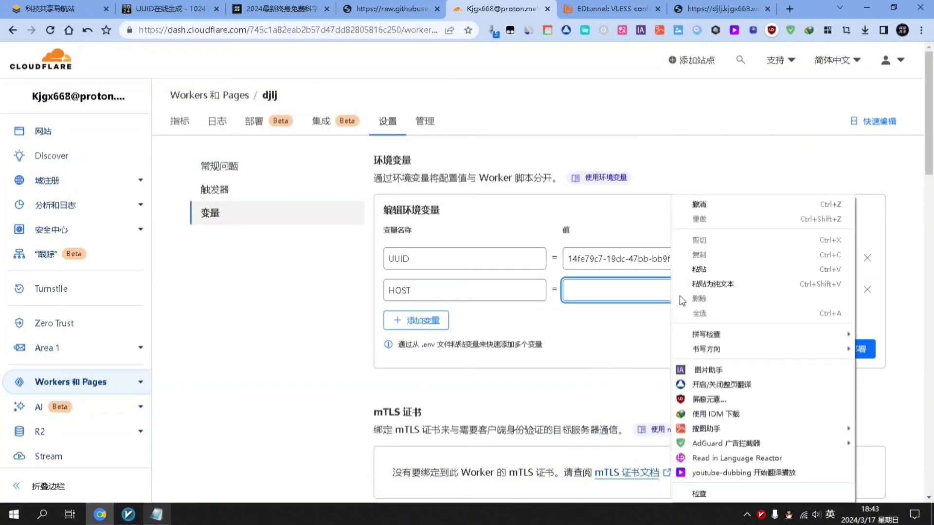
left_click(699, 269)
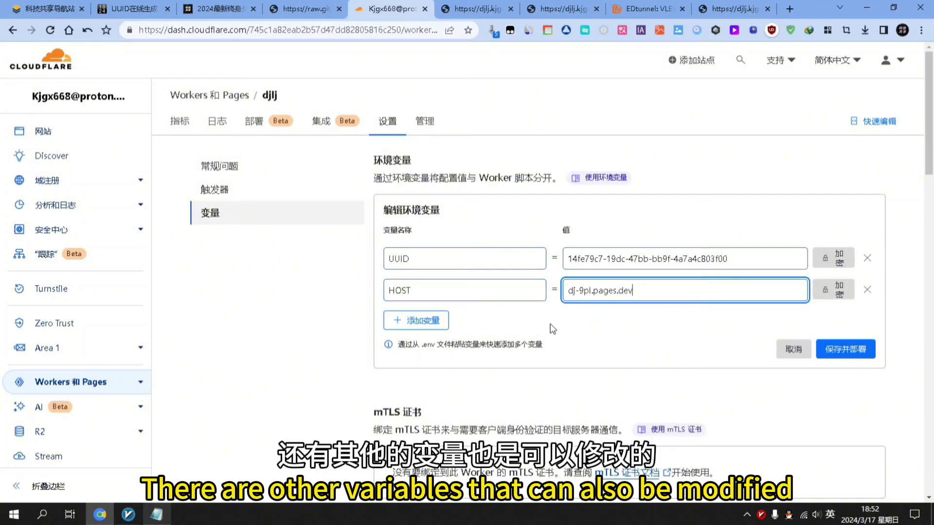
Review the tutorial's UUID/HOST/TOKNE variable list on the blog page
left_click(222, 11)
scroll(219, 261, "down", 2)
left_click_drag(188, 72, 186, 255)
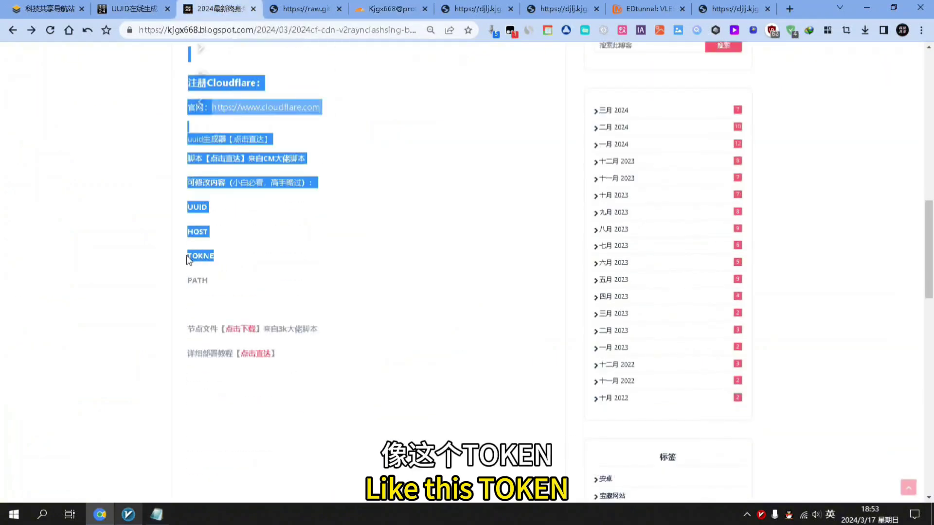
left_click(259, 252)
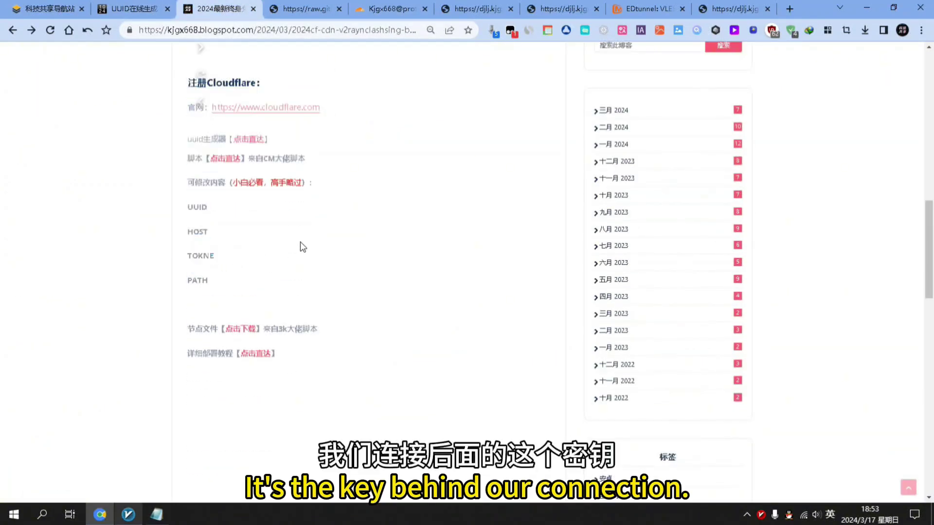
Check the worker's workers.dev /auto subscription output, then return to v2rayN's node settings
left_click(714, 13)
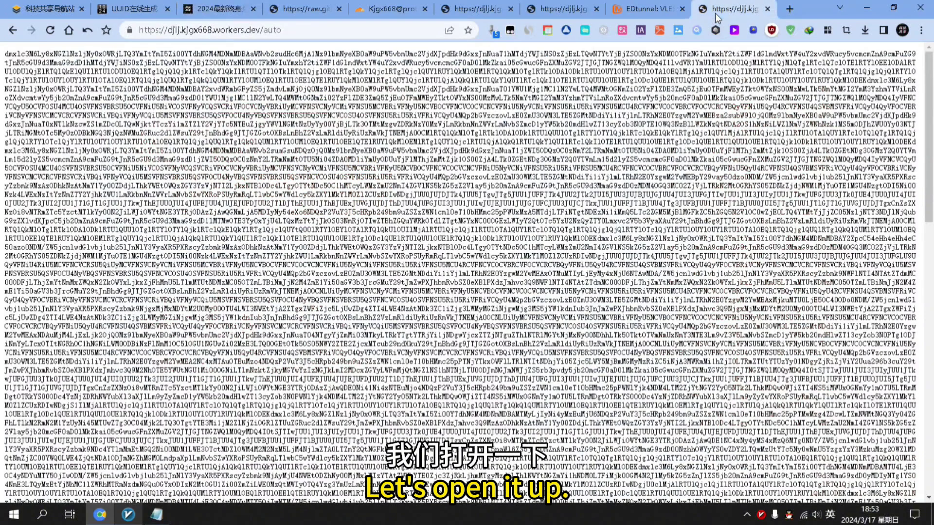
left_click(290, 31)
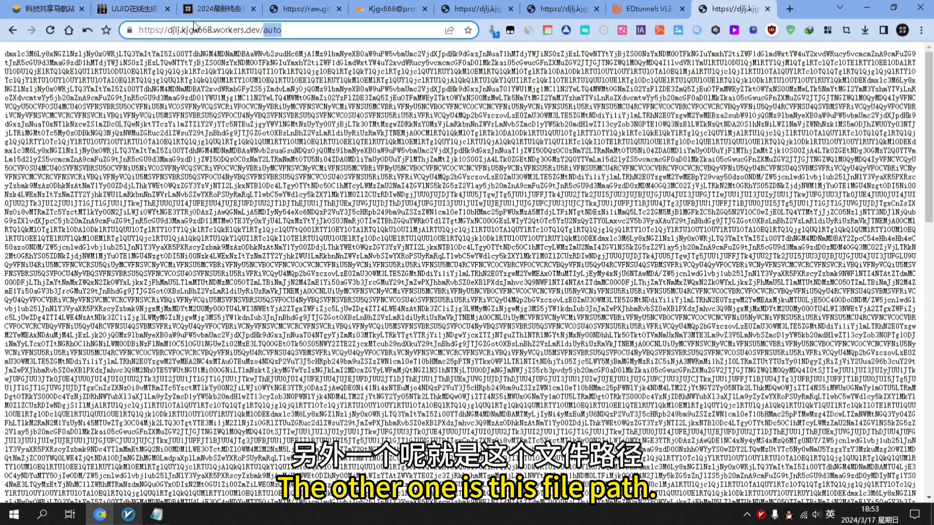
left_click(129, 517)
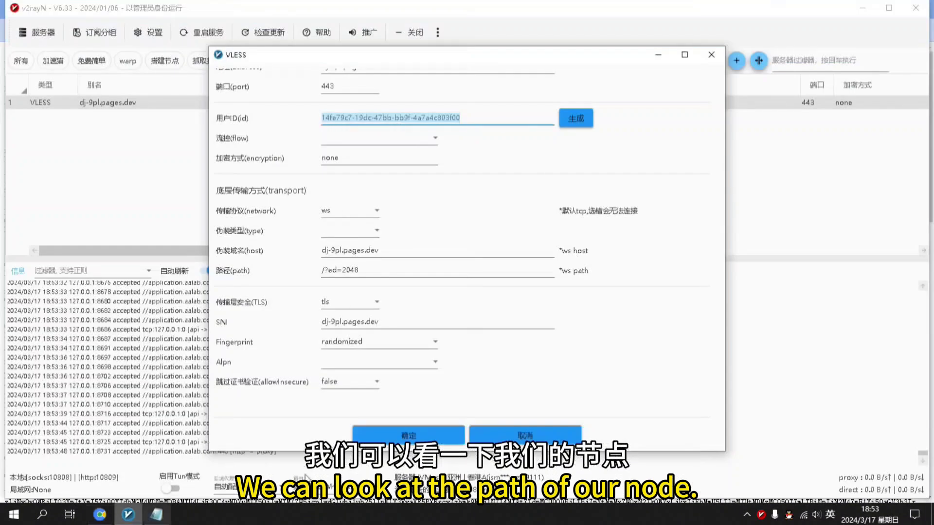
Highlight the node's path value /?ed=2048, then return to Chrome
left_click(371, 272)
left_click_drag(371, 271, 315, 269)
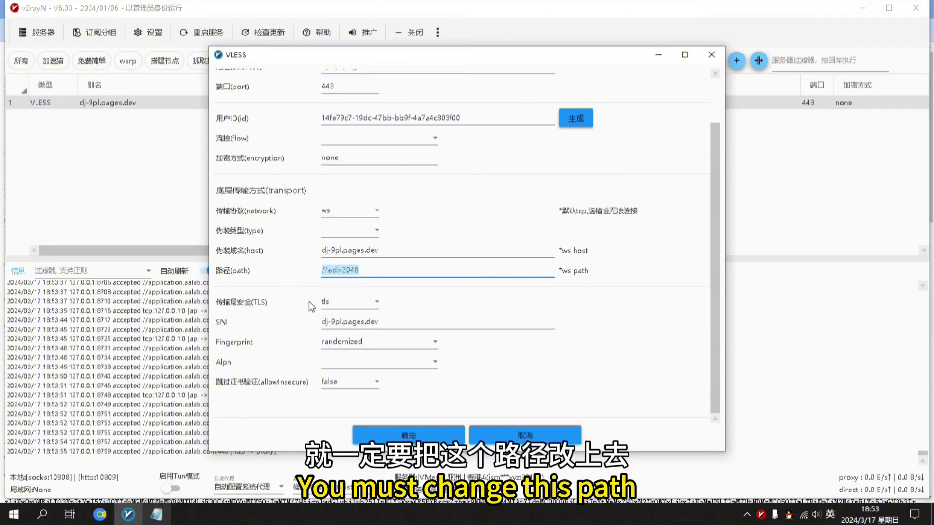
left_click(103, 515)
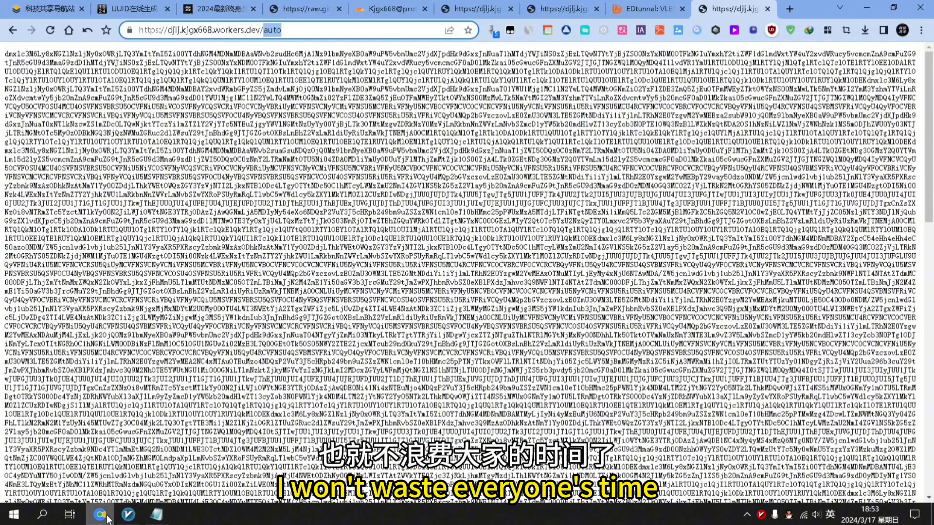
Save and deploy the djlj Worker's UUID and HOST variables
left_click(389, 9)
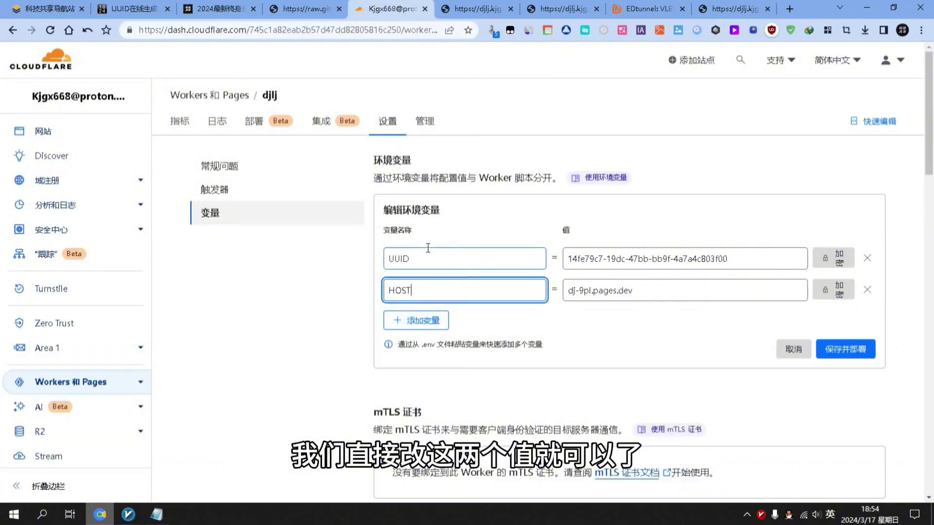
left_click(845, 348)
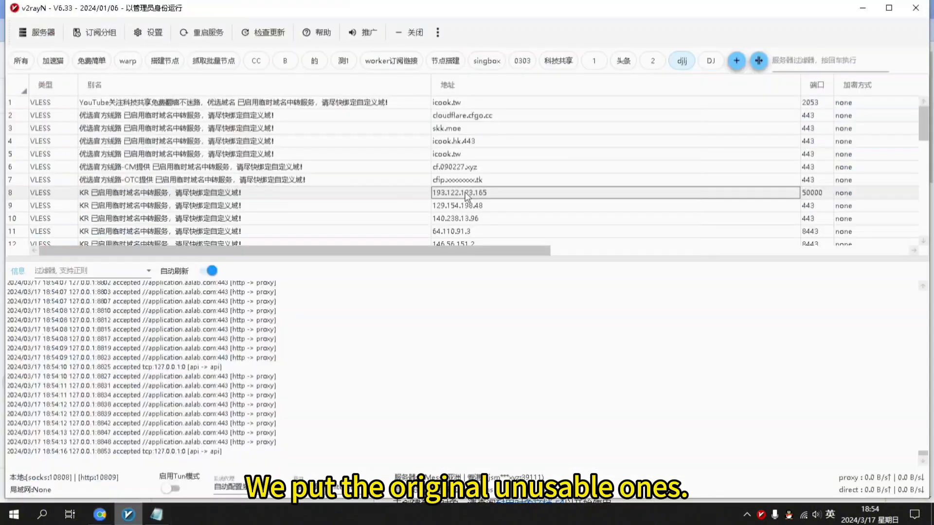
Delete all old servers from the djlj group and update its subscription through the proxy
key("ctrl+a")
right_click(465, 159)
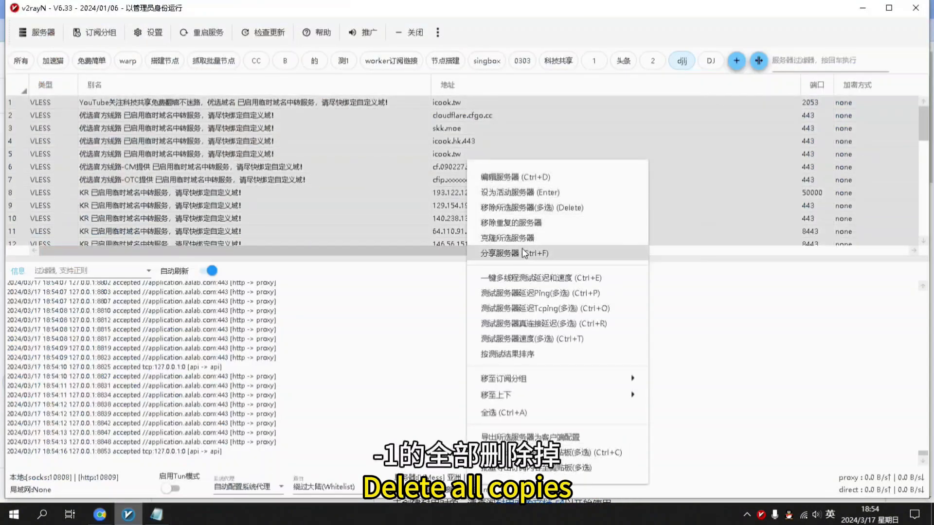
left_click(533, 208)
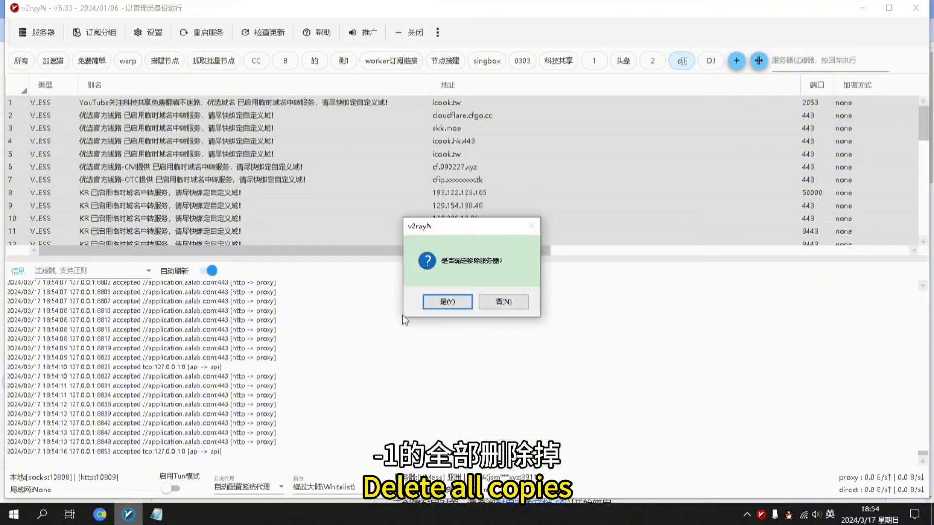
left_click(421, 319)
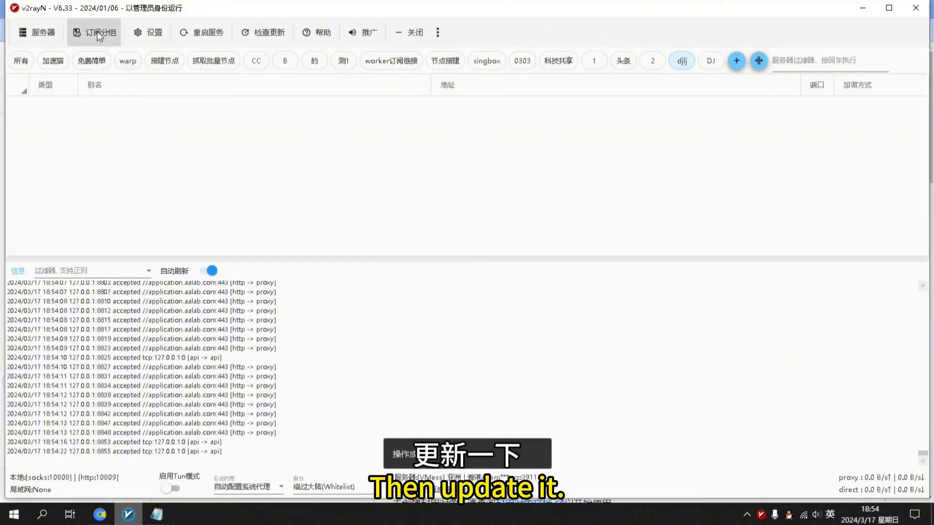
left_click(79, 33)
left_click(120, 132)
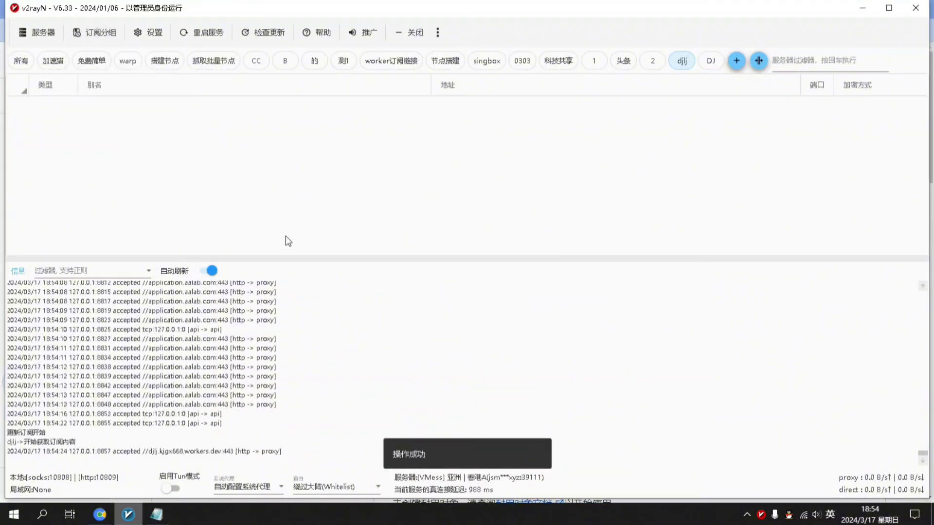
Select all refreshed djlj nodes and start a real-connection latency test on them
left_click_drag(353, 250, 661, 254)
left_click(383, 189)
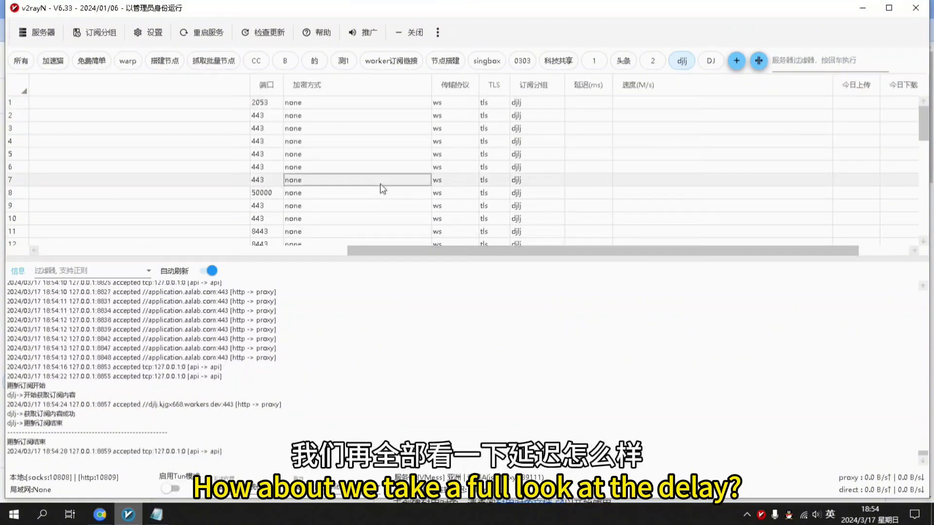
key("ctrl+a")
right_click(383, 189)
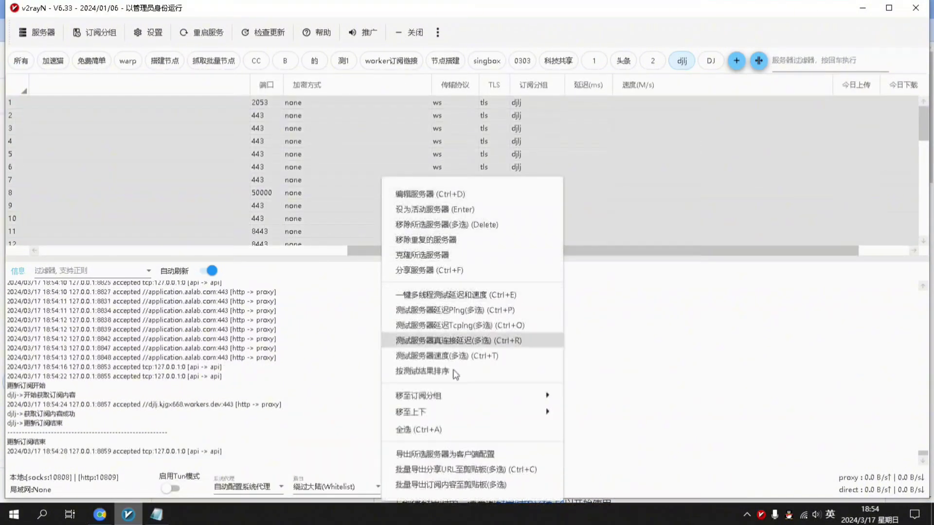
left_click(445, 345)
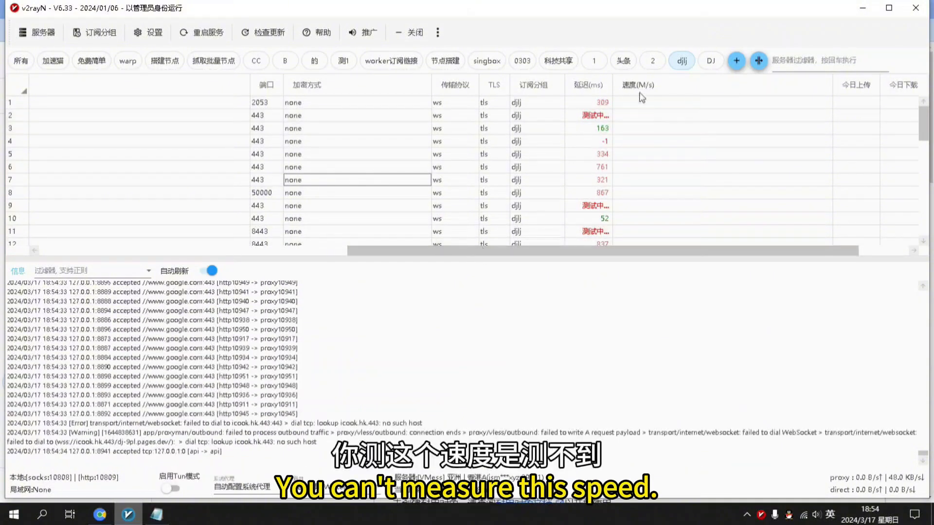
Browse the roughly 41 HK, US, SG, JP and KR nodes' latency results
left_click_drag(603, 249, 588, 253)
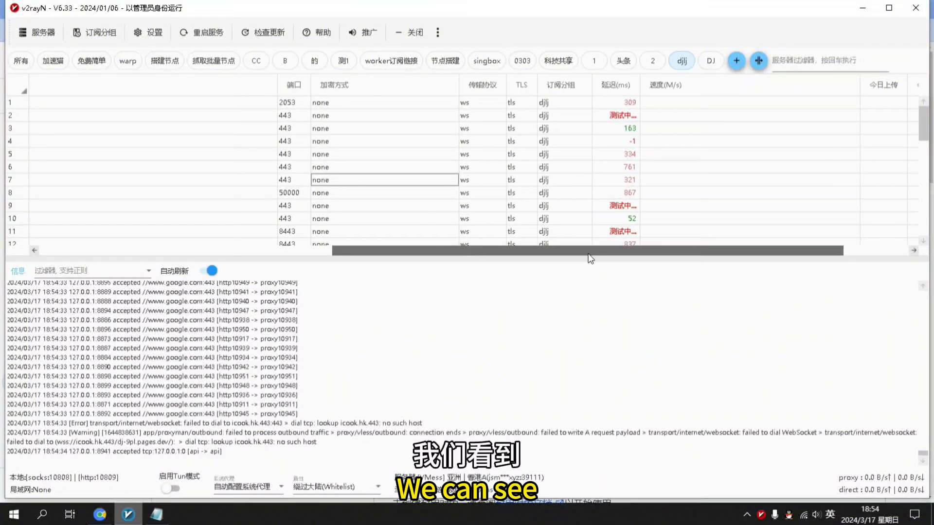
left_click(710, 60)
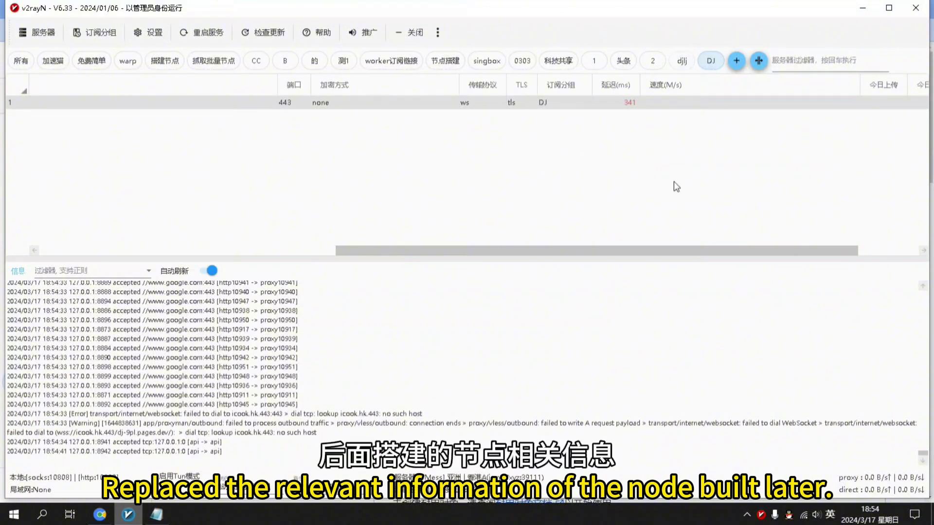
left_click(681, 62)
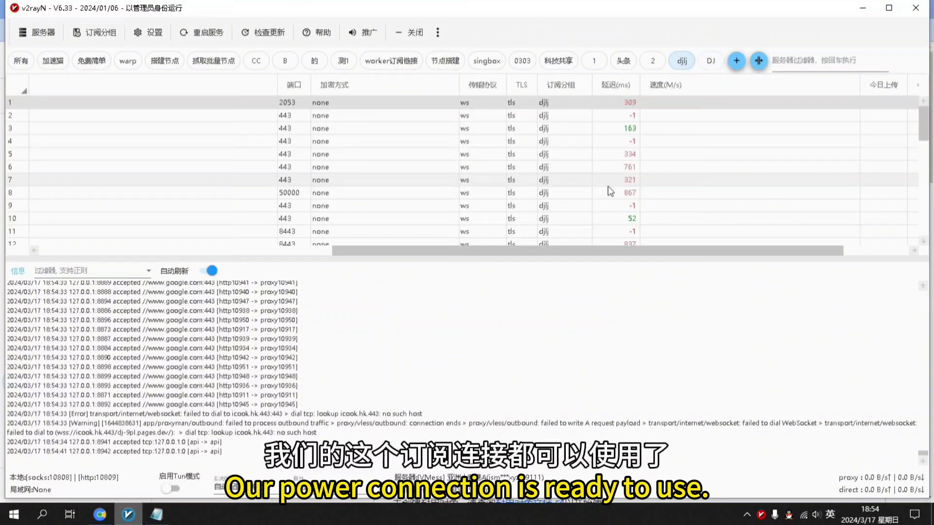
scroll(597, 179, "down", 9)
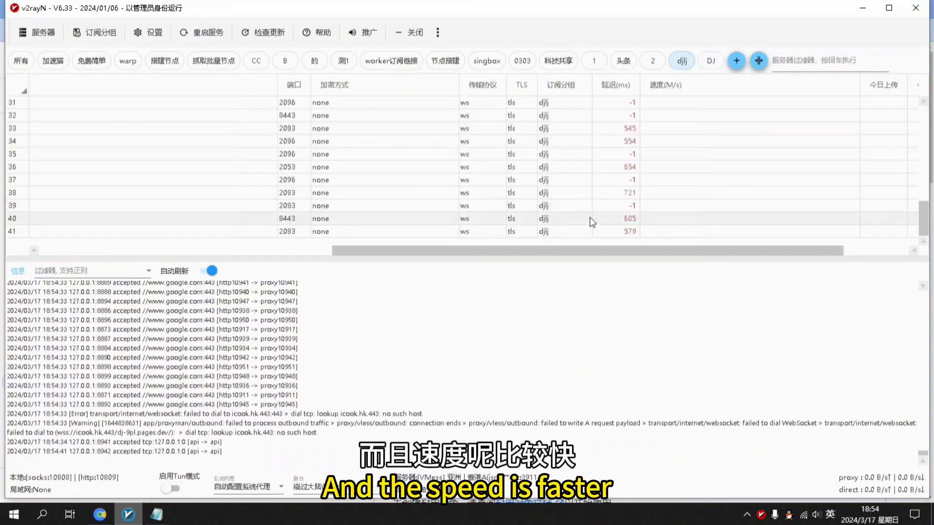
scroll(583, 215, "up", 10)
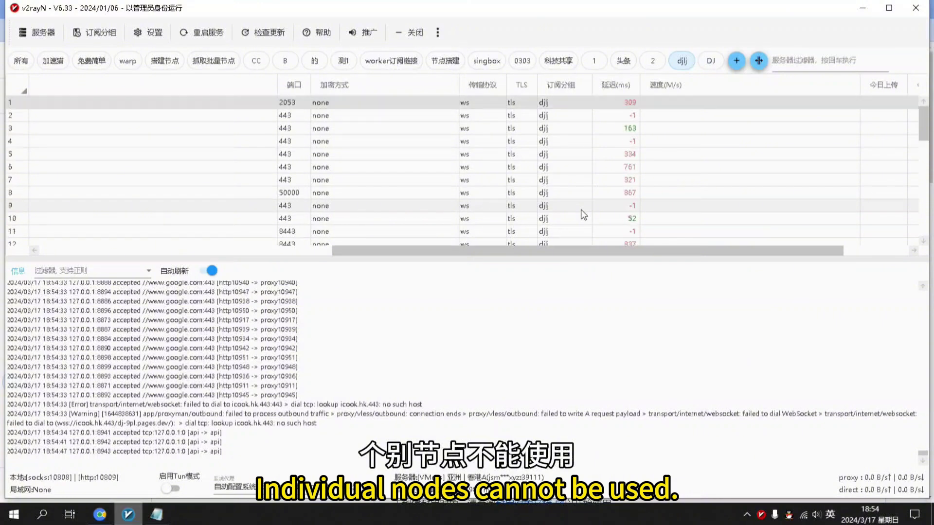
left_click_drag(583, 253, 281, 250)
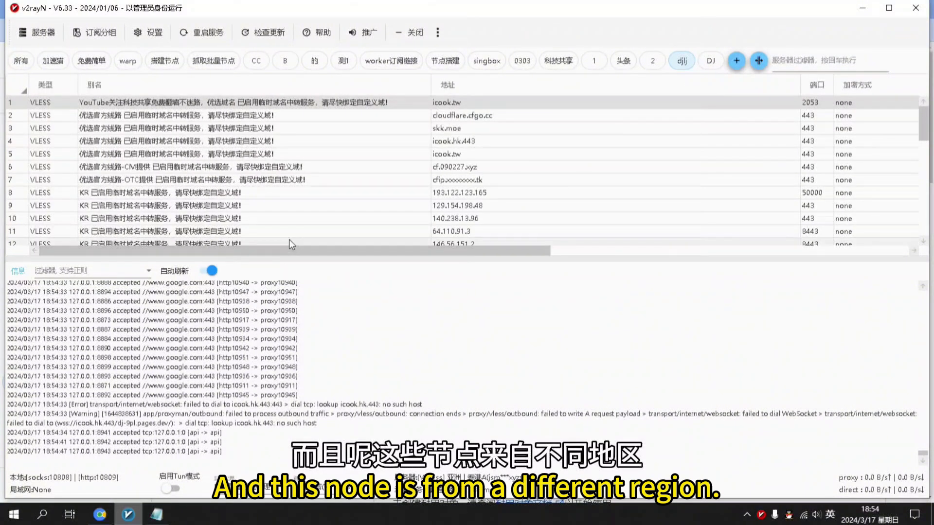
scroll(270, 227, "down", 3)
scroll(270, 228, "down", 1)
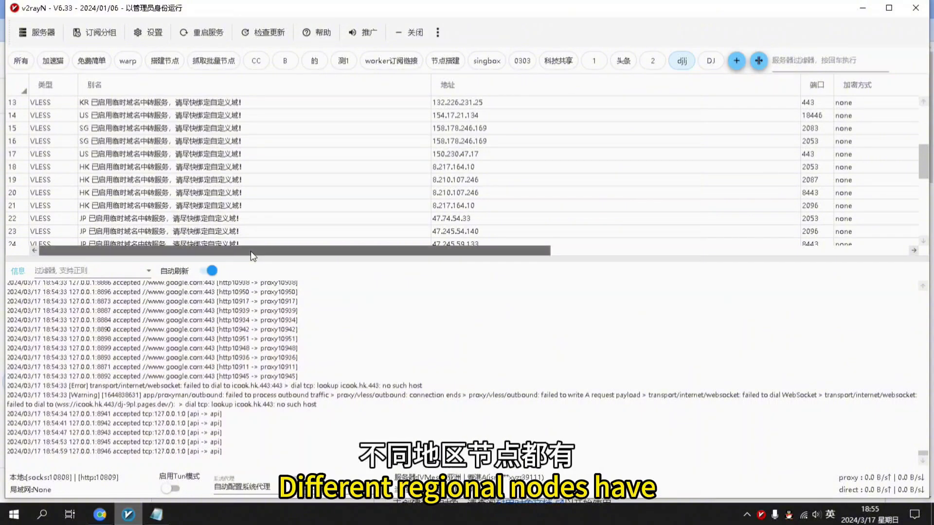
left_click_drag(249, 251, 121, 285)
scroll(158, 243, "down", 6)
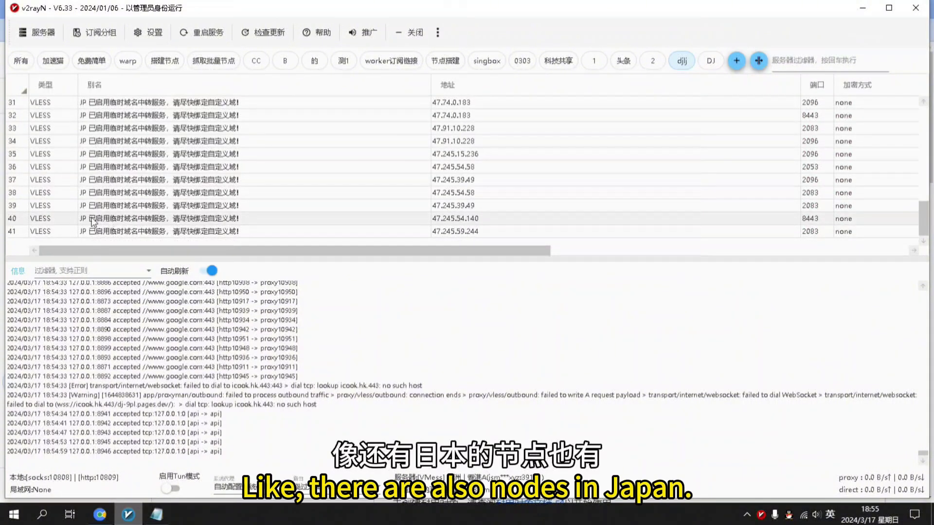
left_click_drag(291, 250, 608, 268)
scroll(381, 199, "up", 7)
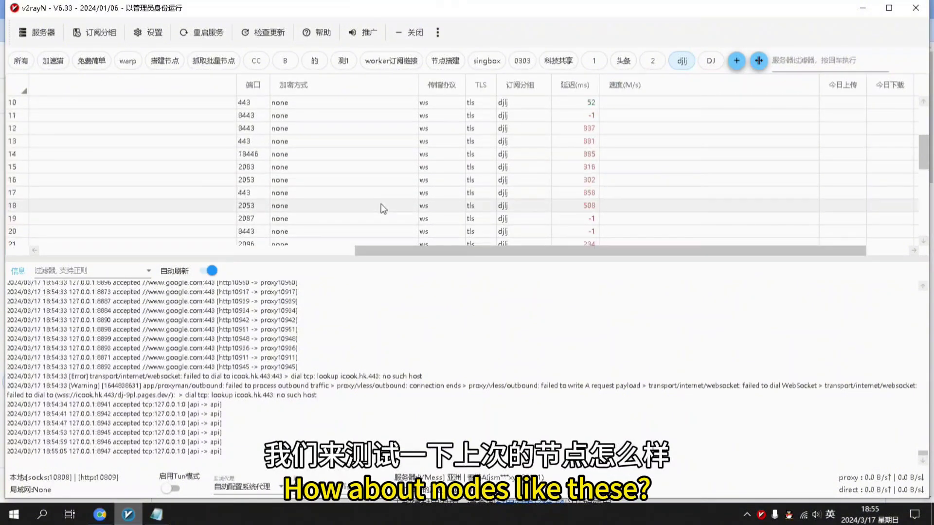
Make server 10, the 52 ms djlj node, v2rayN's active server
scroll(381, 203, "up", 2)
left_click(451, 180)
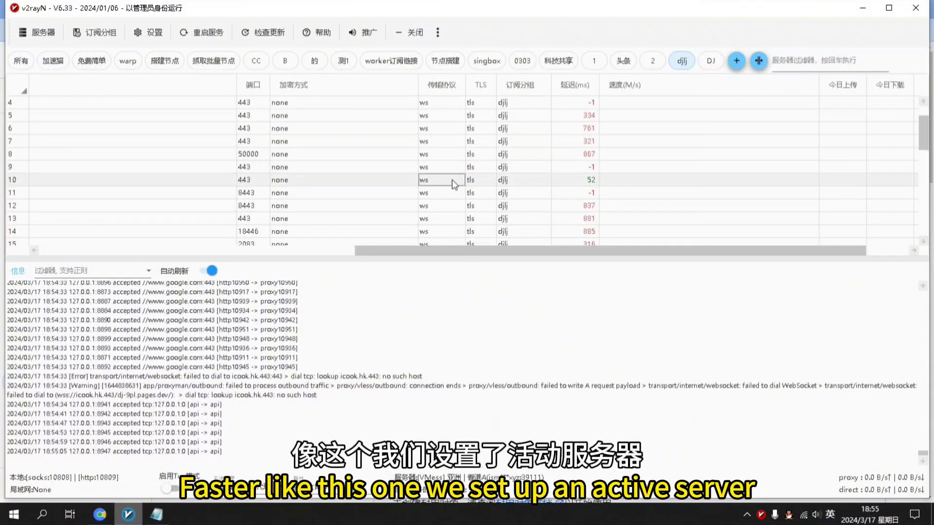
right_click(451, 179)
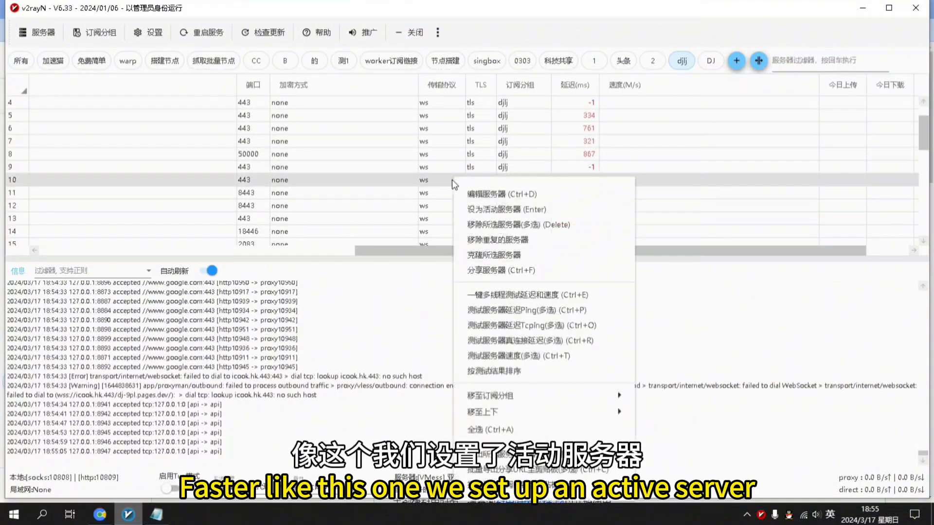
left_click(495, 211)
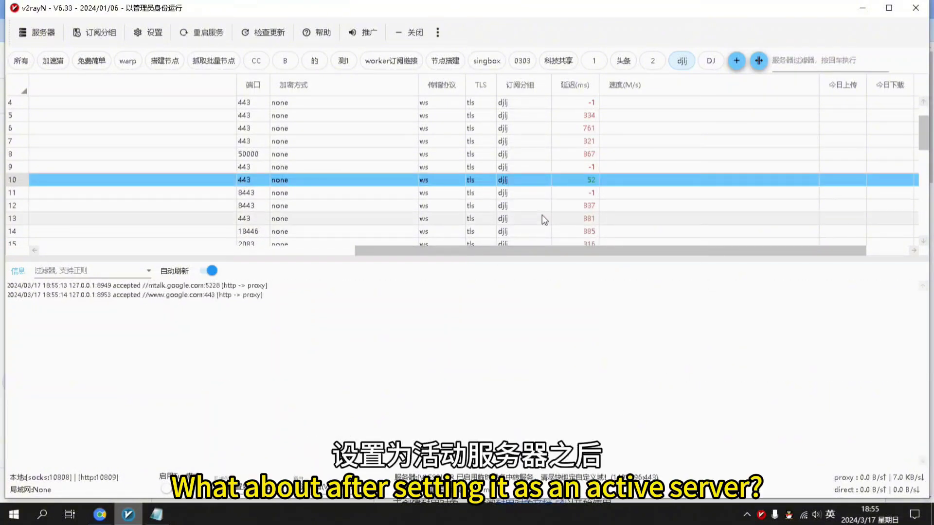
From the tray menu, confirm 自动配置系统代理 is on and review the routing modes
right_click(761, 516)
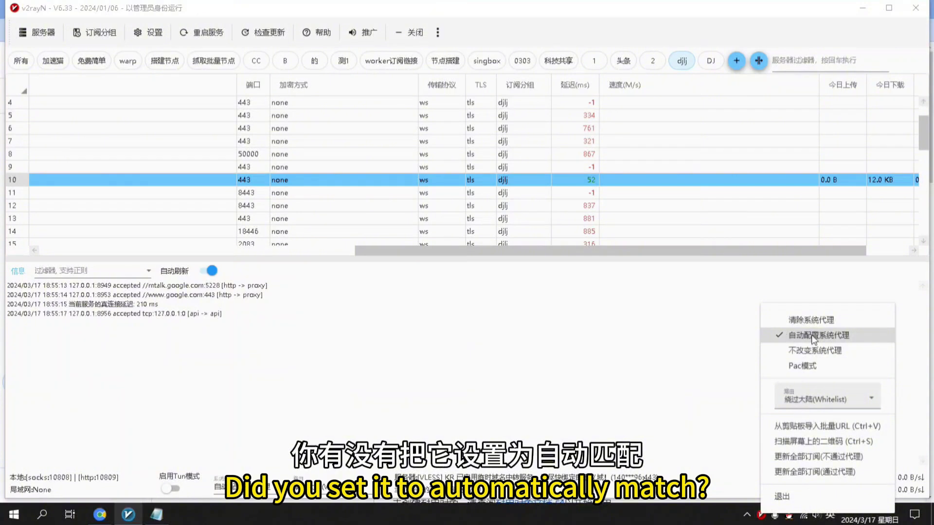
left_click(874, 399)
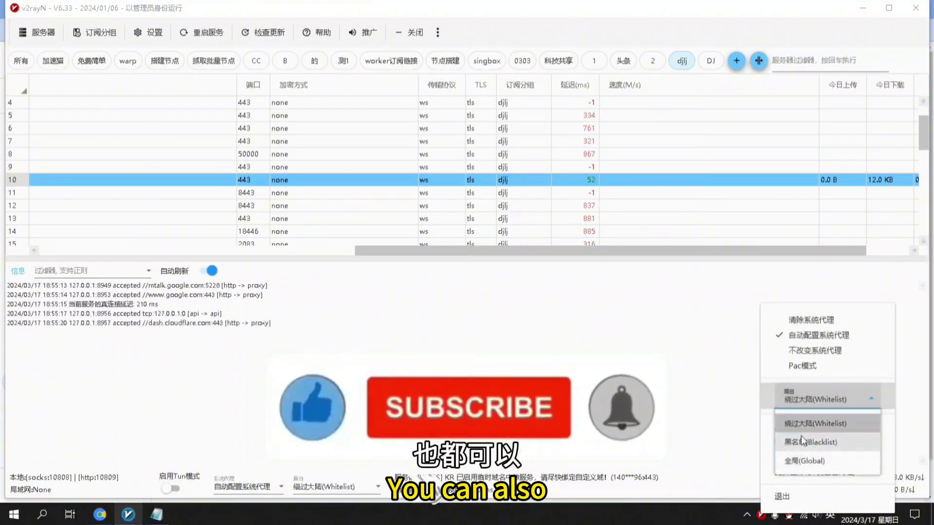
left_click(682, 421)
Play the Earth (4K UHD) video from the vlog playlist with playback stats, then open ChatGPT from Google
left_click(101, 515)
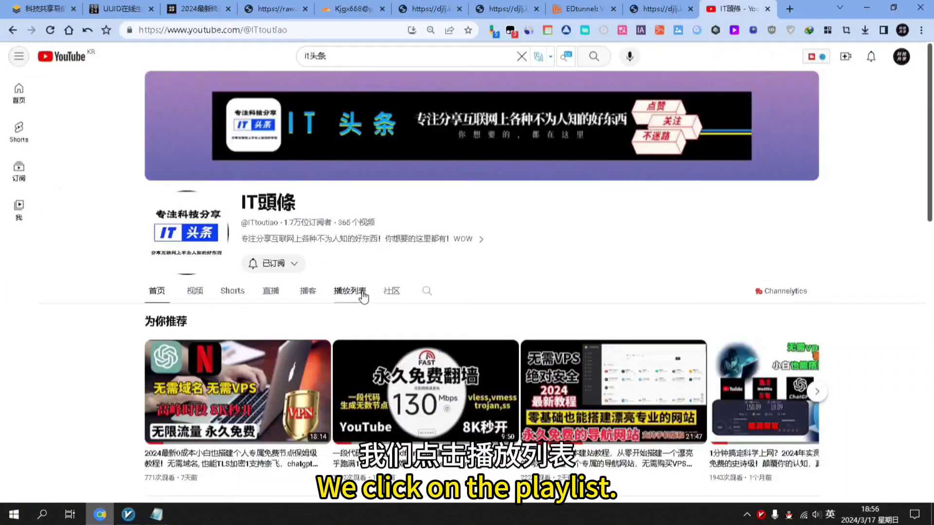
left_click(362, 292)
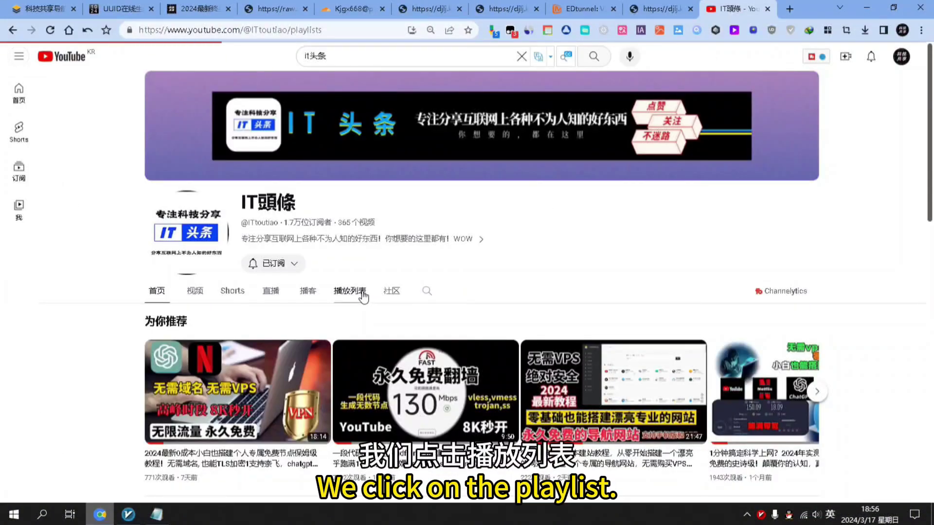
scroll(491, 320, "down", 4)
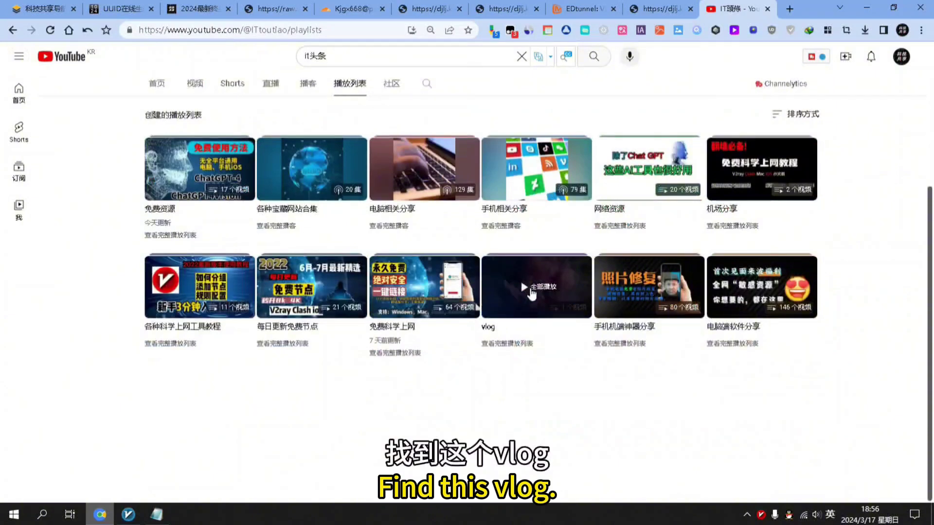
left_click(530, 291)
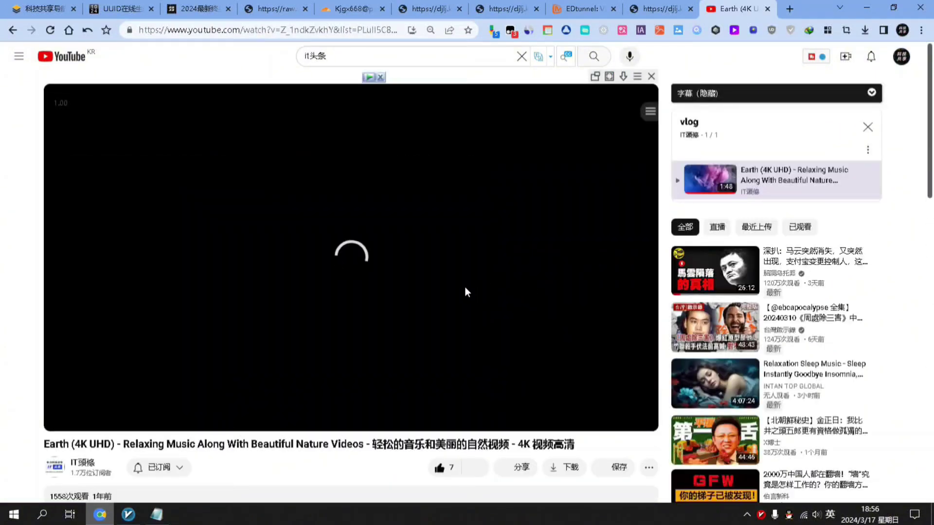
right_click(379, 256)
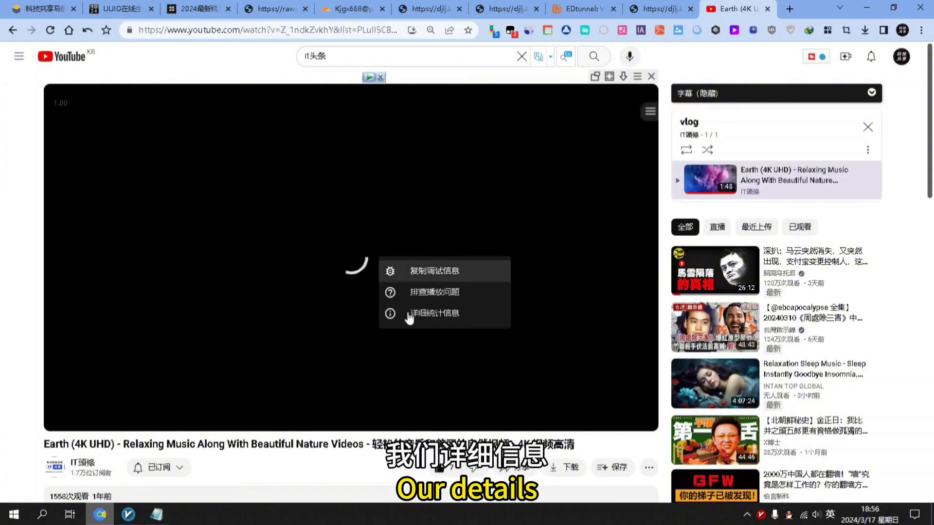
left_click(420, 316)
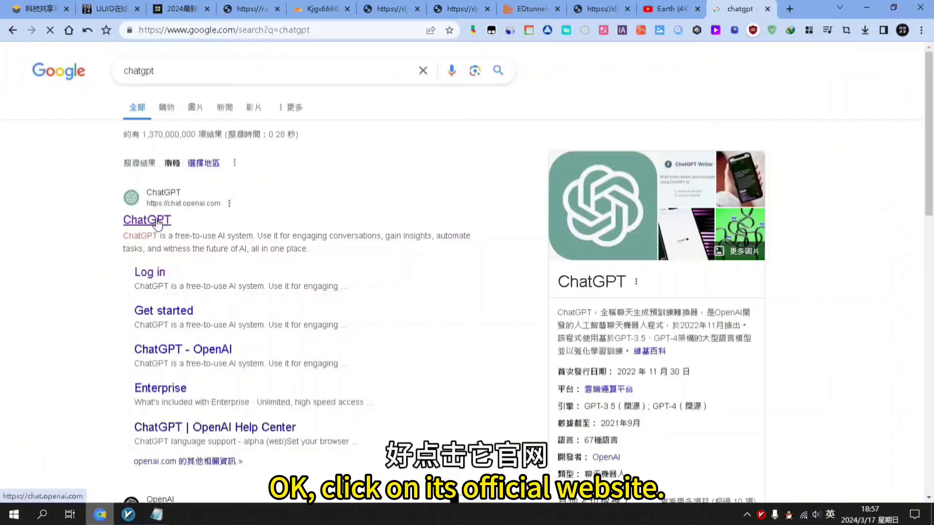
left_click(156, 219)
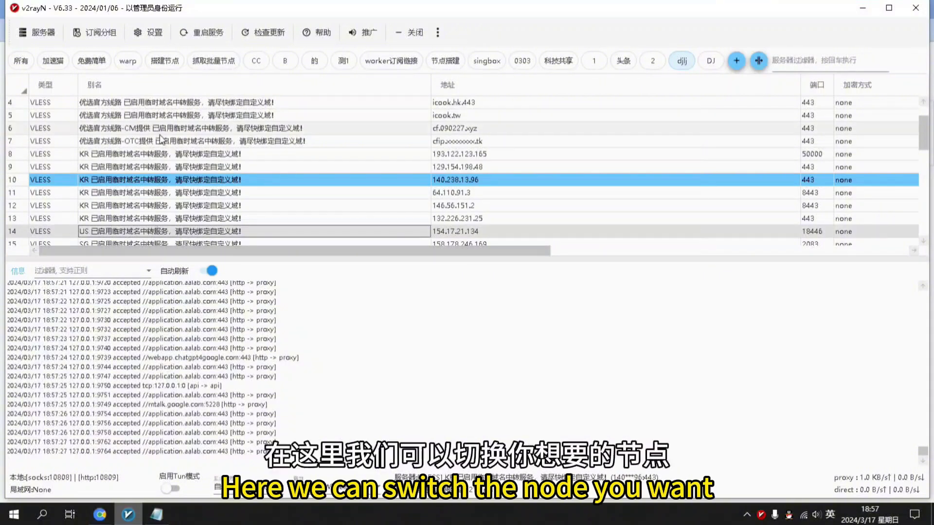
Activate the US node at 150.230.47.17 and reload chat.openai.com in Chrome through it
scroll(164, 219, "down", 4)
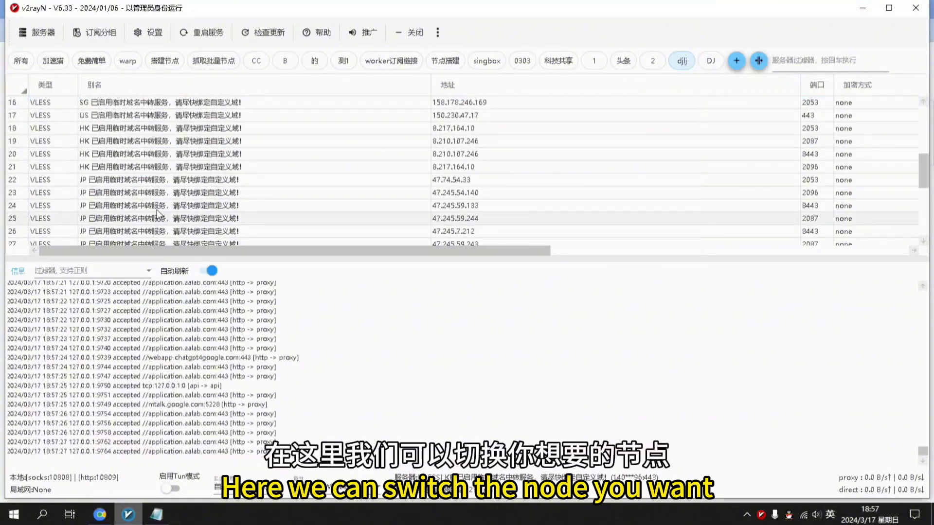
scroll(158, 214, "up", 1)
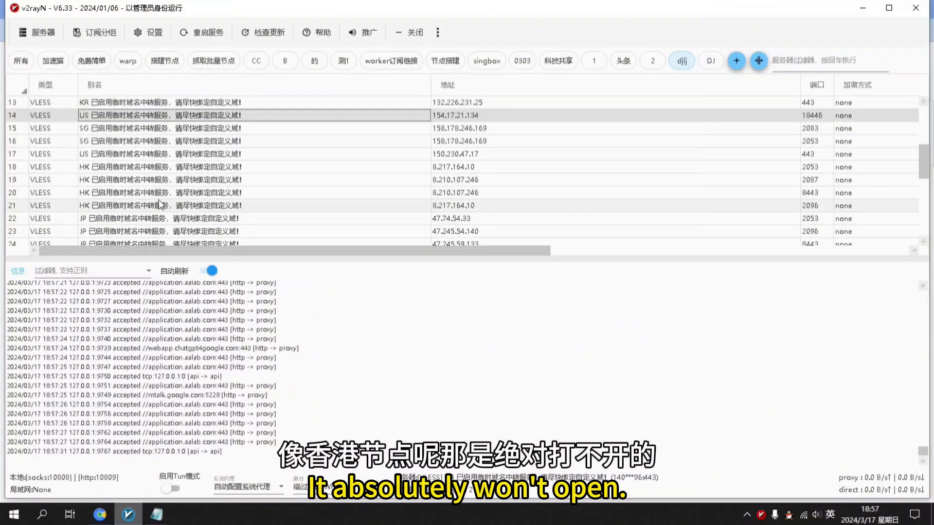
left_click(189, 157)
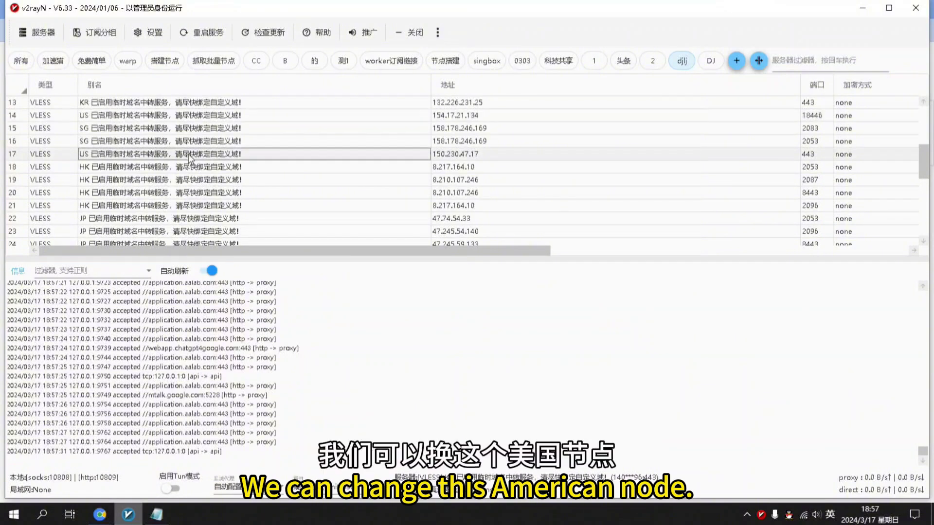
right_click(190, 157)
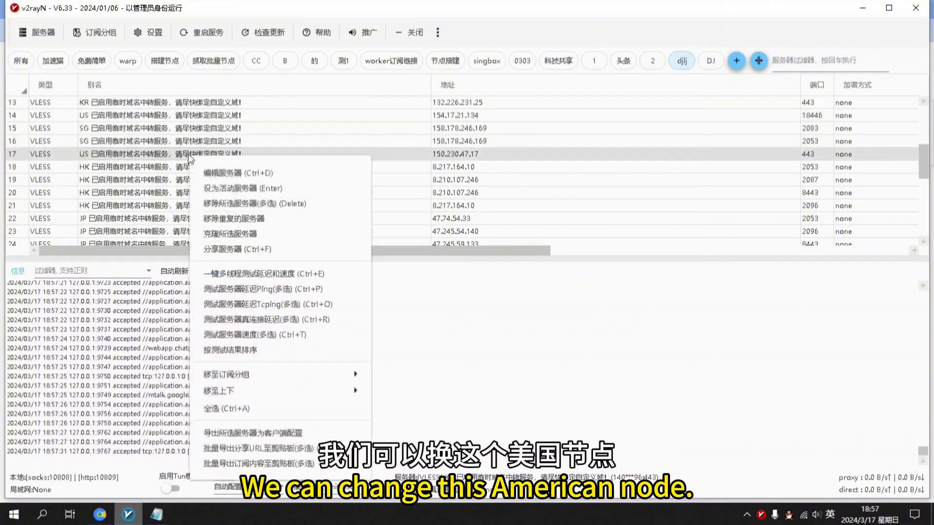
left_click(221, 187)
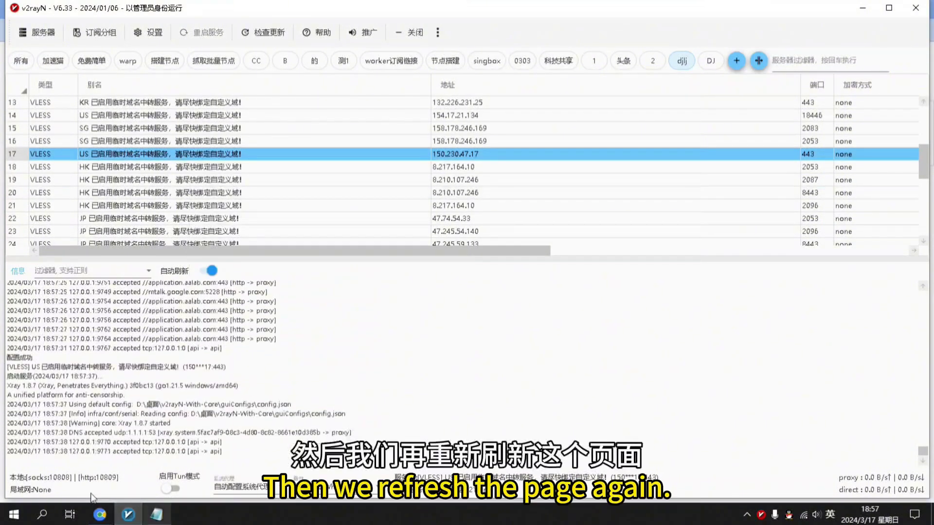
left_click(100, 514)
key("F5")
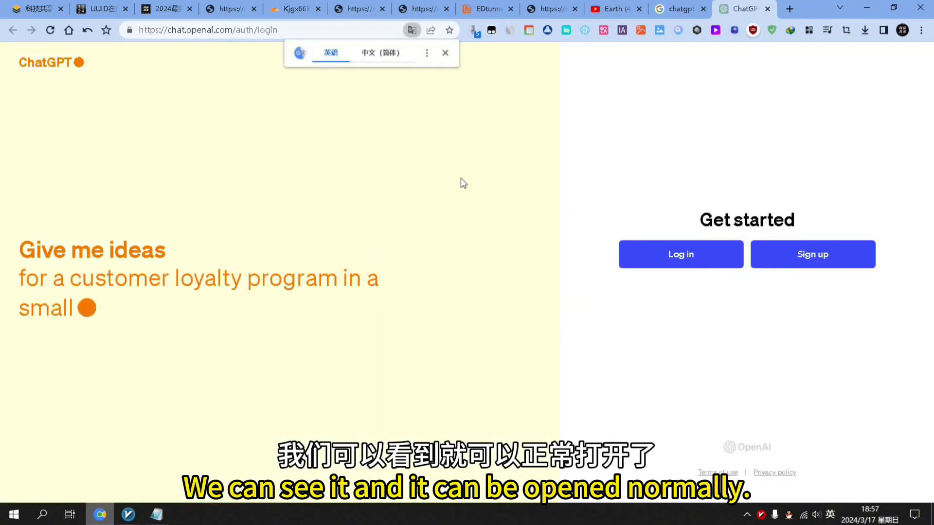
Replace the Google query for chatgpt with a search for 奈飞 (Netflix)
left_click(680, 9)
left_click_drag(175, 68, 46, 77)
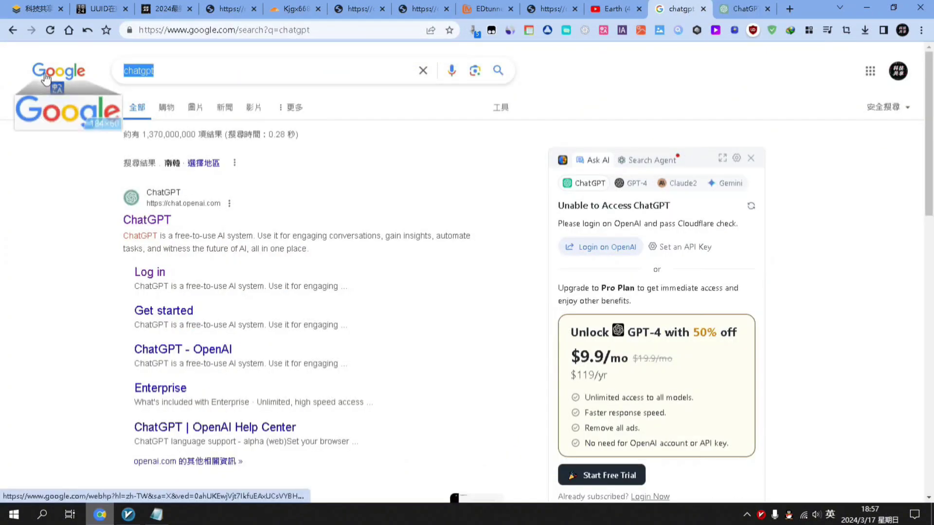
type("NF")
key("BackSpace")
key("BackSpace")
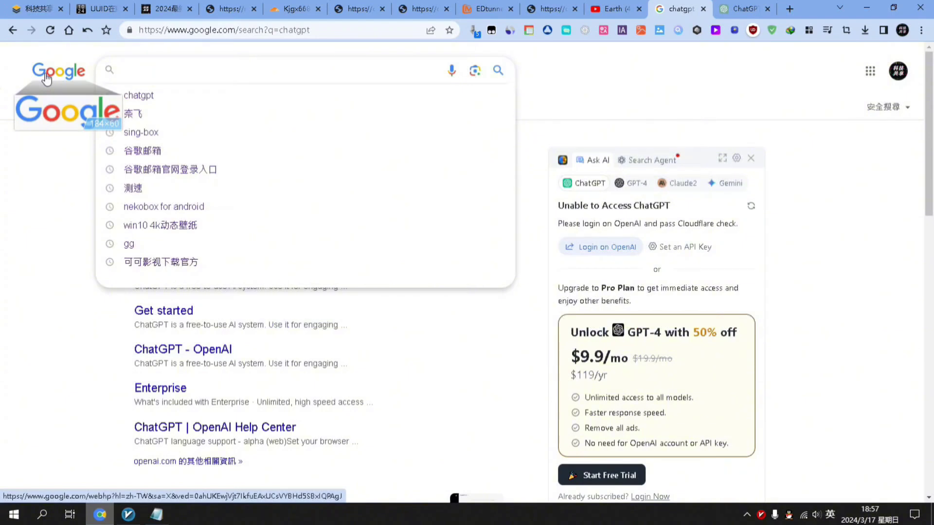
left_click(146, 114)
Open the Netflix website, confirm the YouTube 4K video still plays, then return to v2rayN
left_click(245, 227)
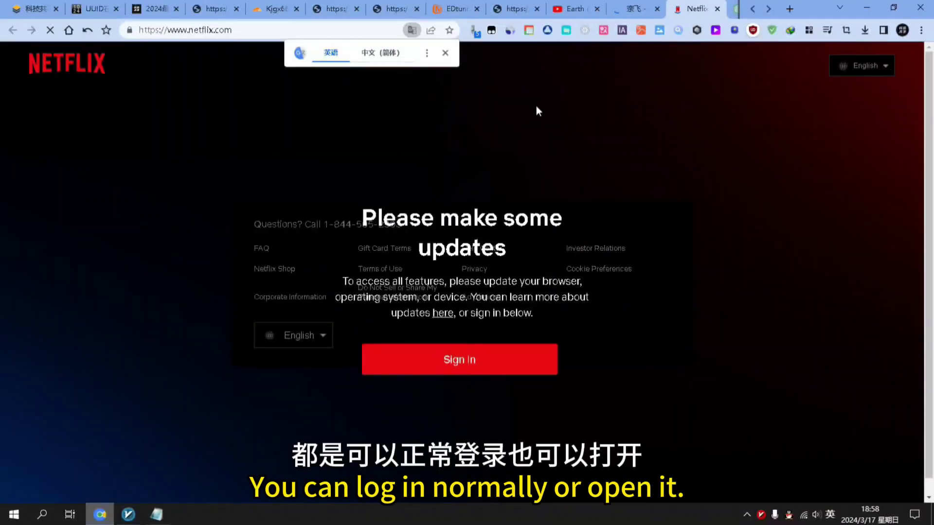
left_click(572, 8)
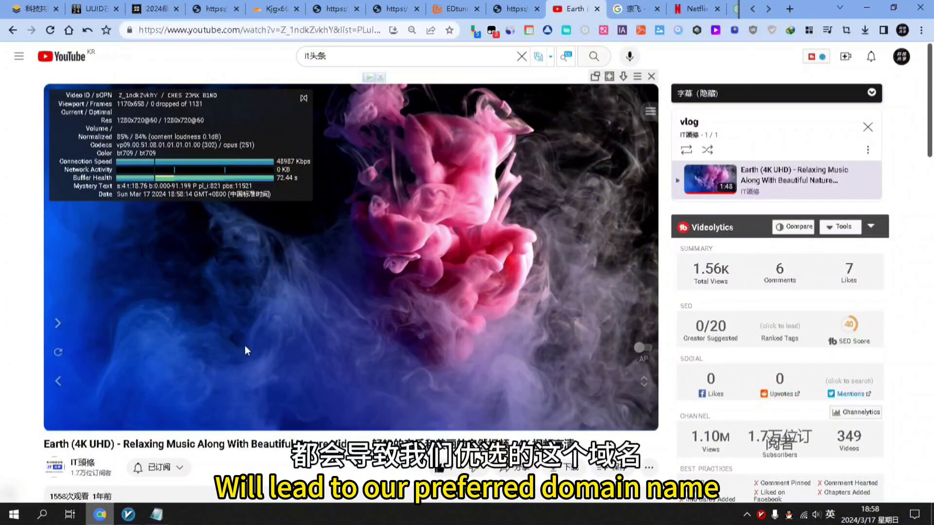
left_click(127, 516)
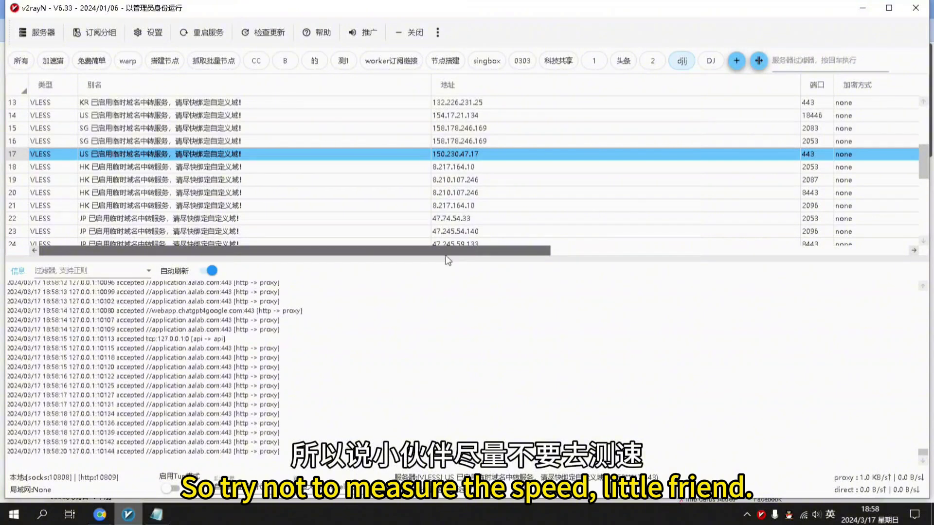
Copy the djlj group's workers.dev /auto subscription URL from its settings dialog
scroll(276, 182, "up", 4)
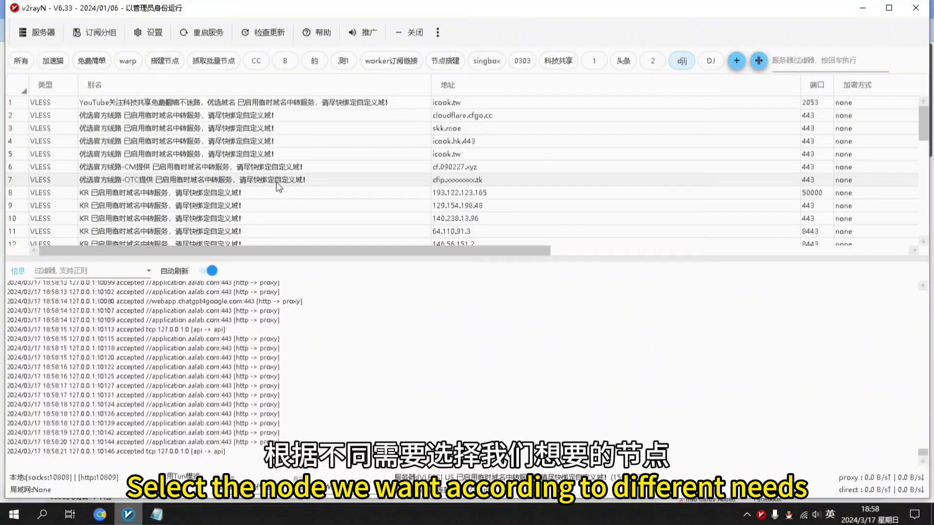
scroll(276, 185, "down", 8)
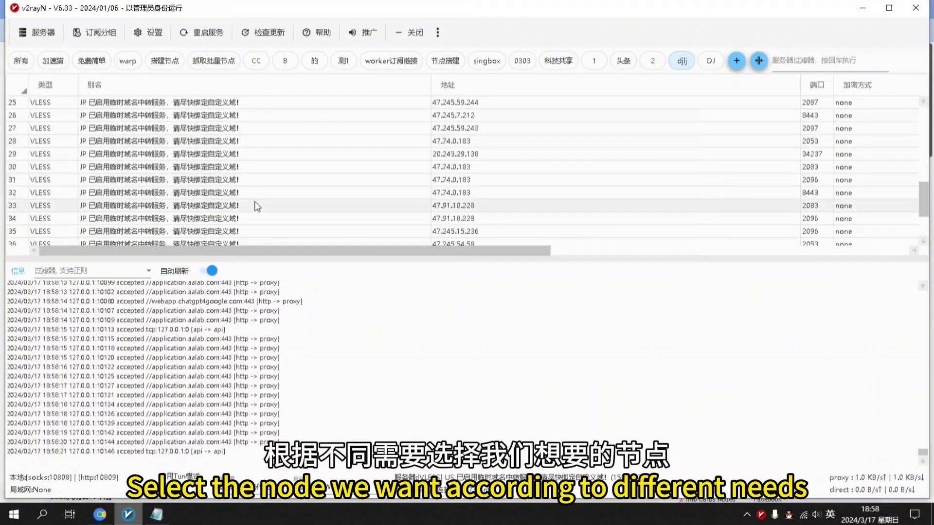
scroll(224, 218, "up", 3)
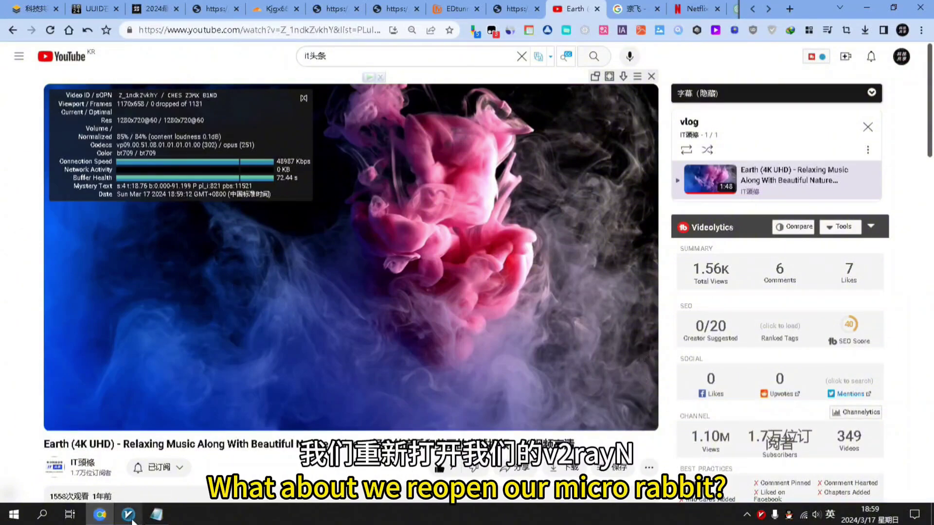
left_click(128, 515)
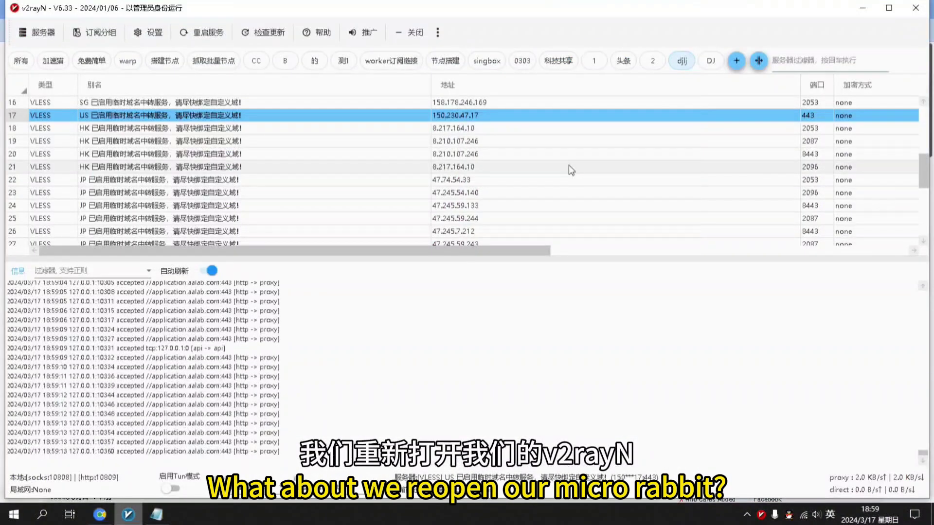
double_click(683, 61)
right_click(409, 165)
left_click(424, 204)
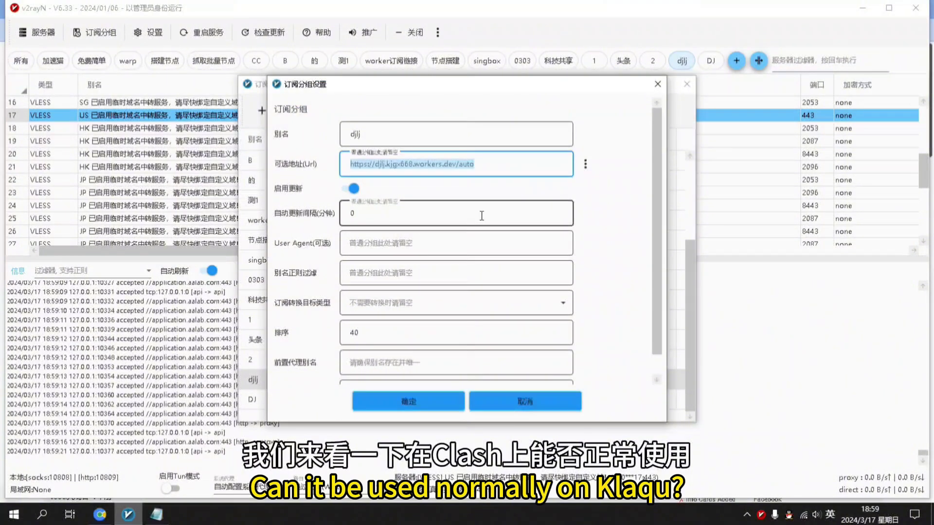